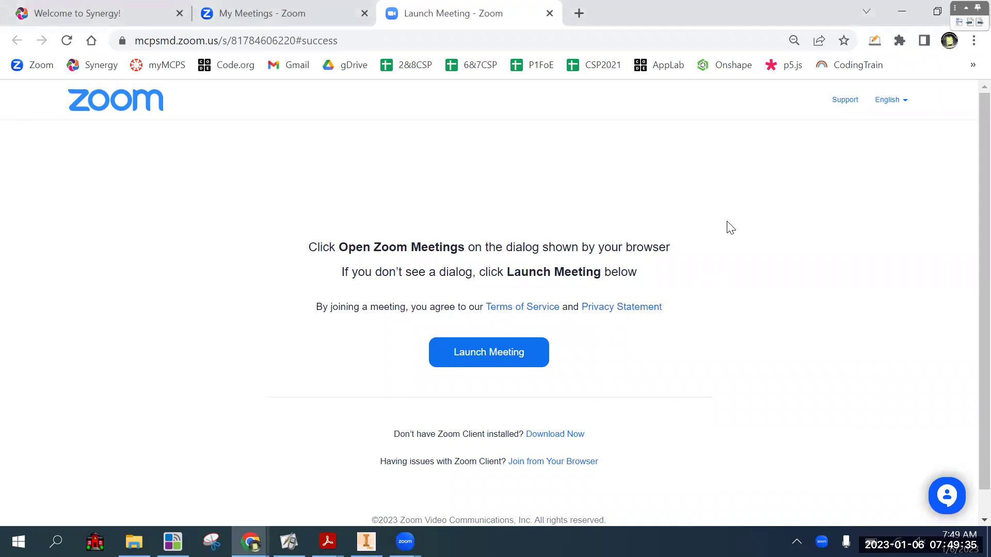
Switch to Inventor and inspect the assembled cube in NewCenter-Assembly up close and from several sides
click(905, 10)
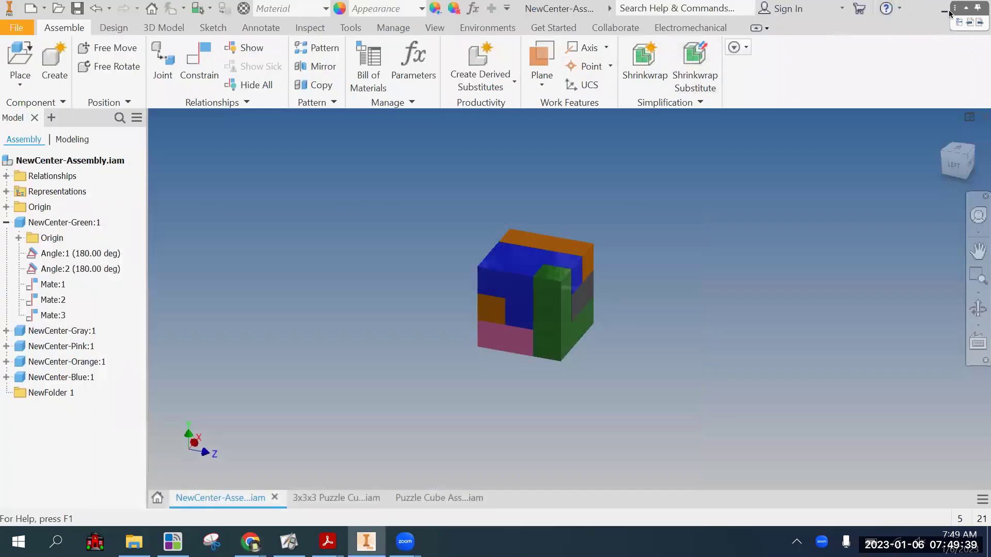
middle_drag(708, 306, 703, 283)
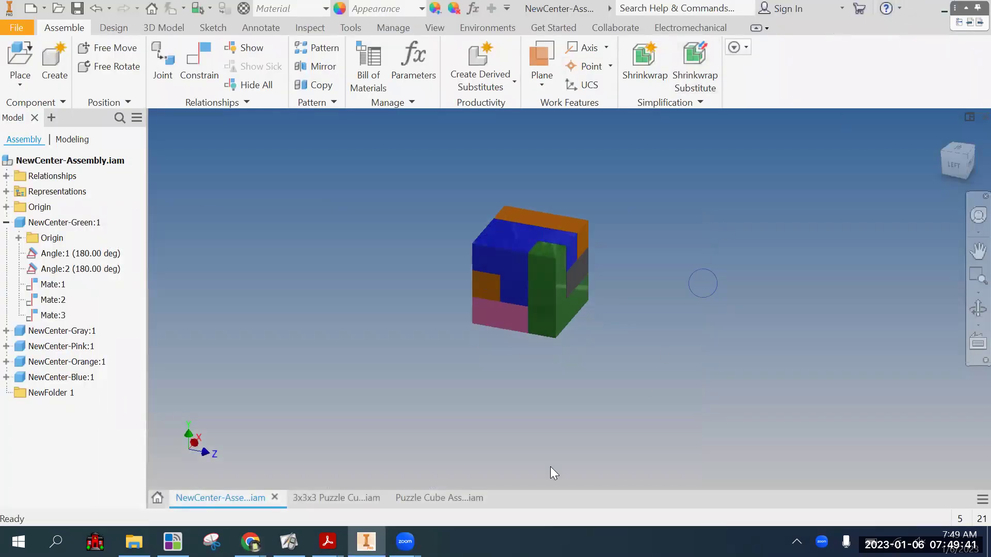
scroll(621, 350, down, 3)
middle_drag(630, 305, 668, 332)
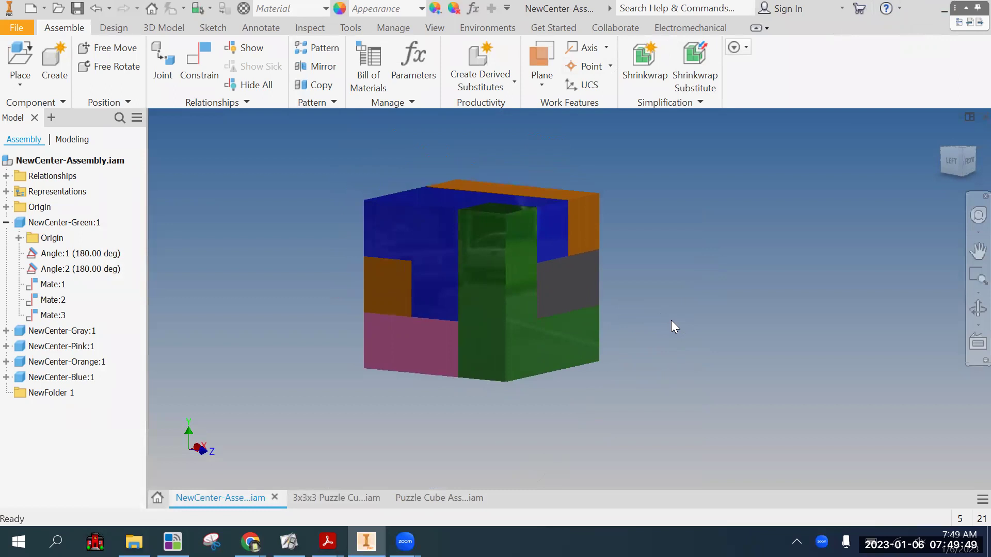
shift+middle_drag(708, 310, 418, 325)
middle_drag(637, 325, 649, 321)
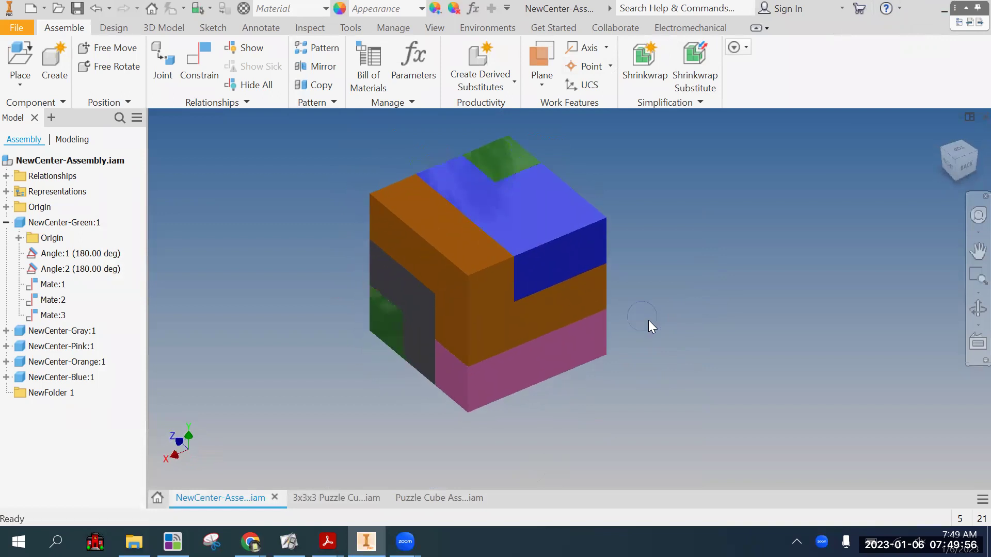
Open the Puzzle Cube Assembly and pull its orange and blue pieces away from the grey and pink ones
click(419, 494)
middle_drag(447, 380, 435, 358)
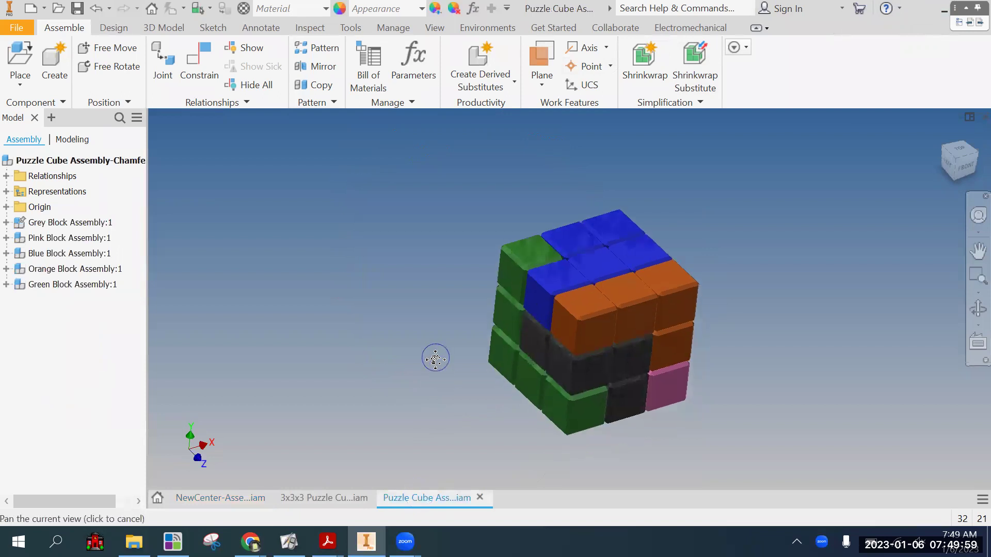
click(610, 228)
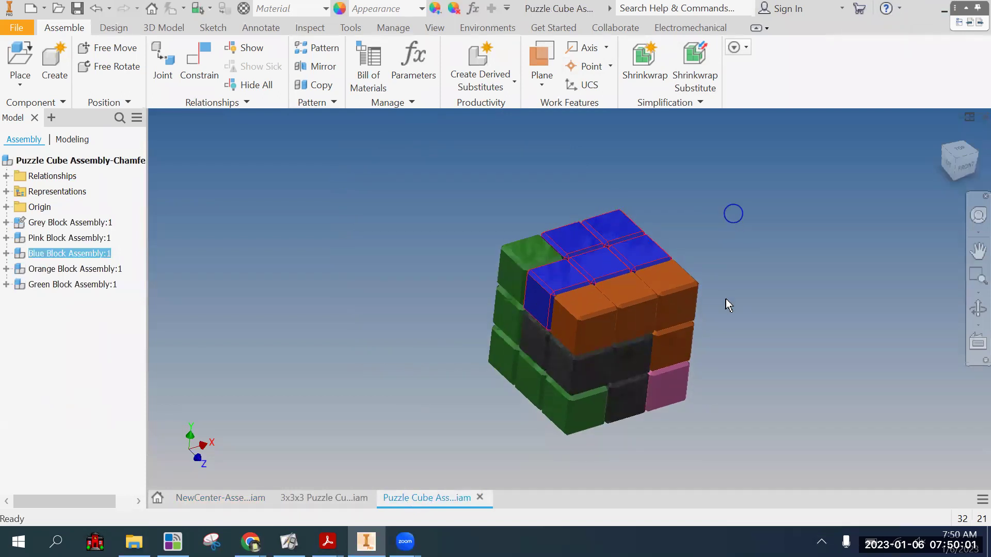
drag(727, 289, 715, 293)
drag(602, 314, 762, 363)
middle_drag(744, 383, 559, 347)
drag(559, 347, 707, 297)
shift+middle_drag(704, 394, 574, 389)
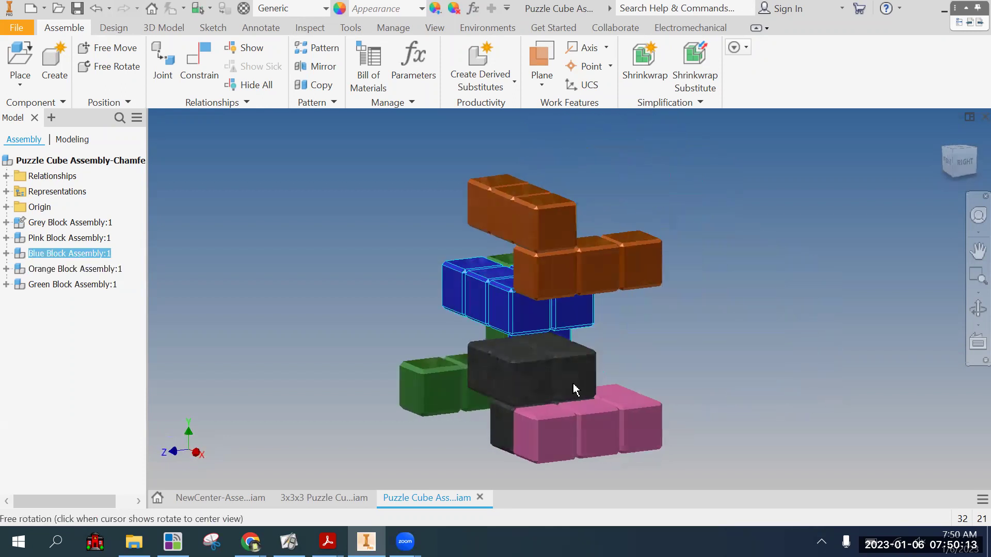
Move the connected green and blue pieces farther away from the grey and pink pieces
click(594, 441)
shift+middle_drag(682, 353, 500, 407)
click(498, 409)
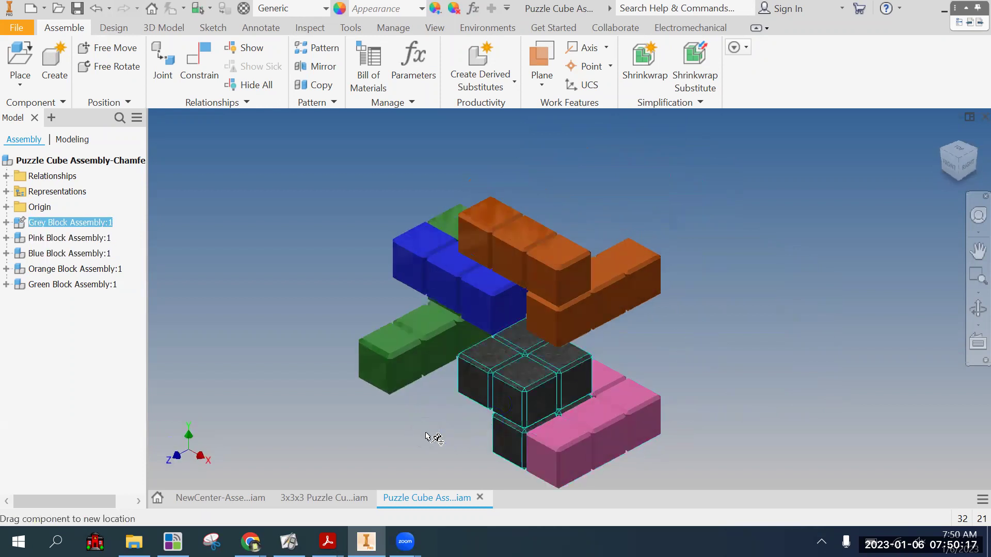
drag(397, 365, 369, 349)
drag(466, 283, 667, 224)
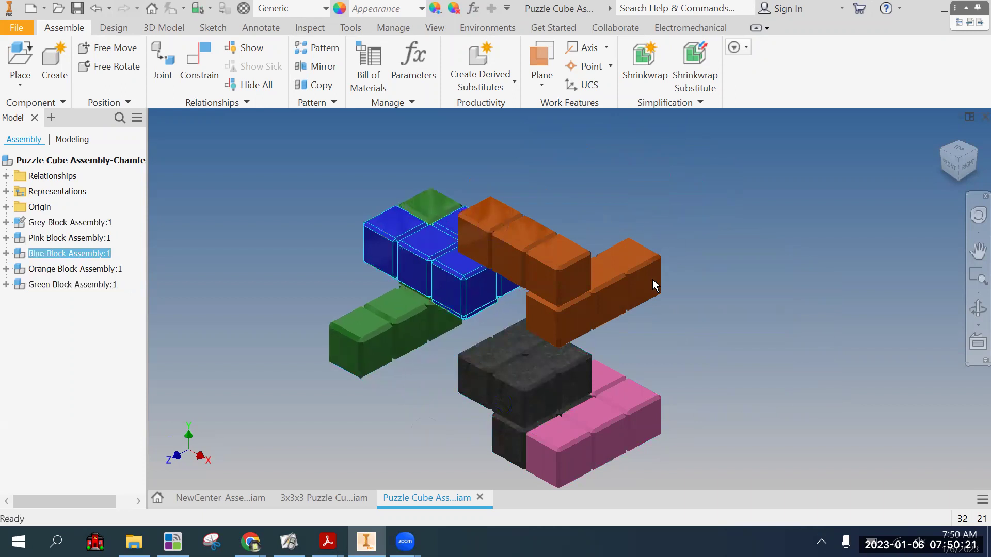
middle_drag(690, 356, 704, 319)
shift+middle_drag(688, 354, 516, 276)
drag(480, 231, 486, 227)
drag(448, 188, 454, 160)
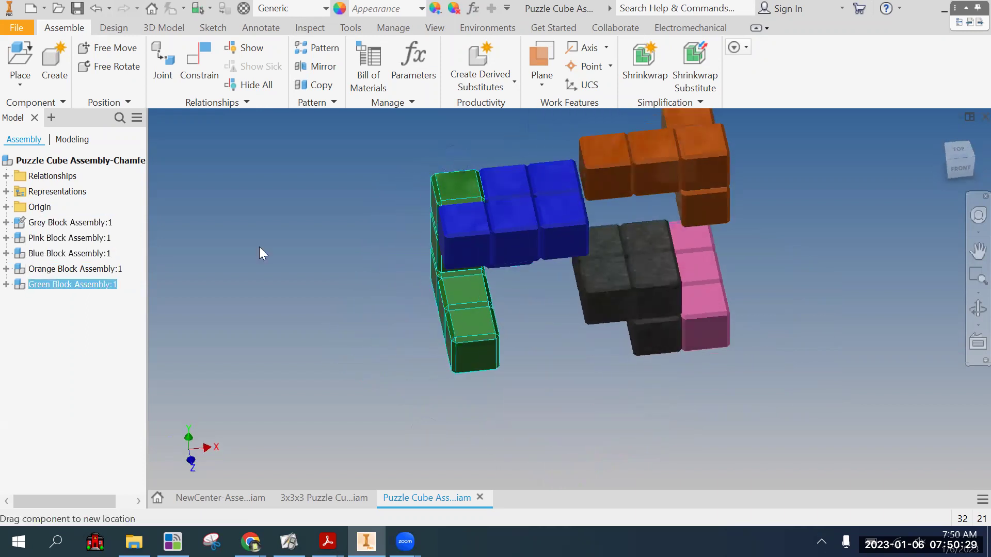
Delete the Flush:13 constraint from the Green Block Assembly and reposition the green piece
click(6, 284)
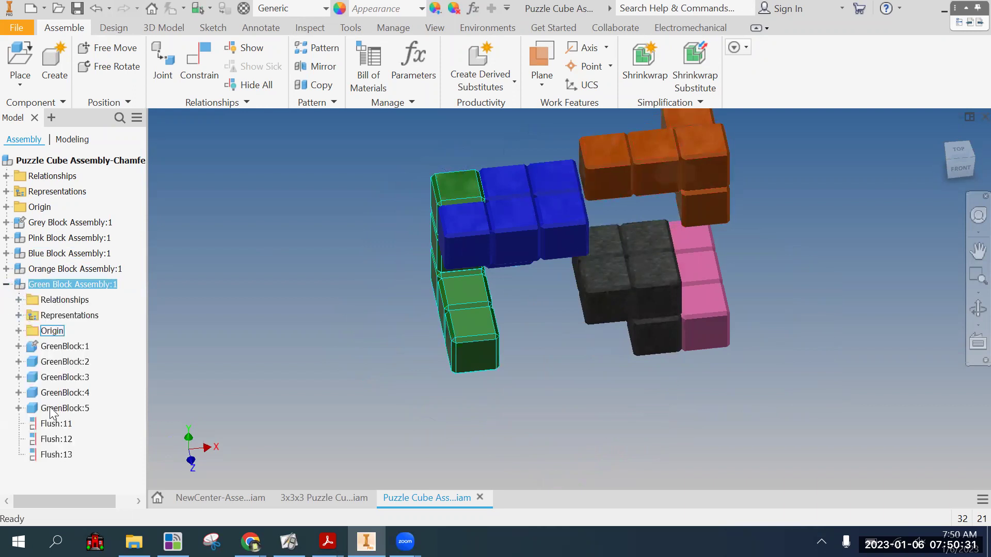
right_click(53, 452)
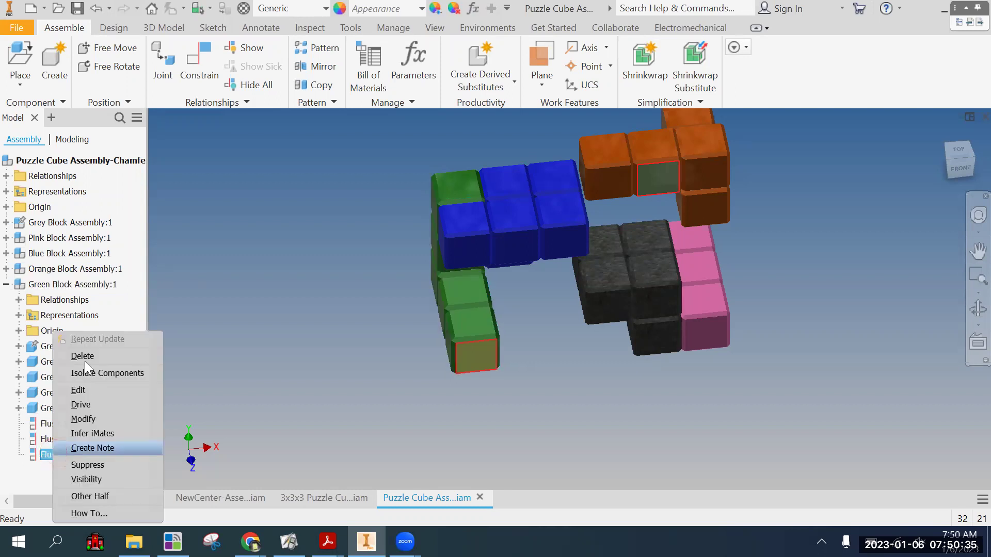
click(85, 354)
drag(453, 311, 480, 382)
Examine the shapes and relative positions of the separated puzzle pieces from several angles
middle_drag(485, 391, 521, 346)
scroll(487, 386, down, 3)
middle_drag(576, 367, 567, 330)
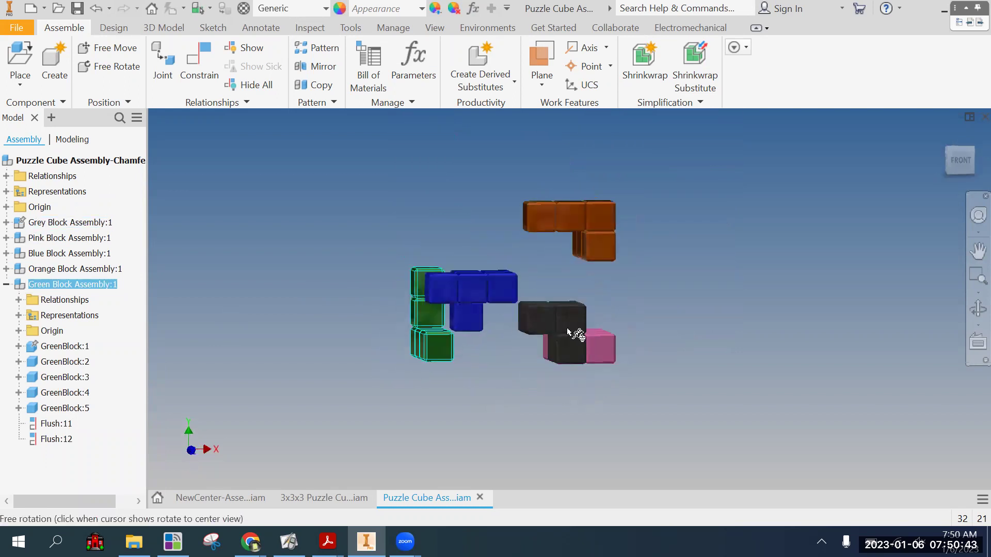
click(568, 333)
middle_drag(640, 374, 608, 362)
click(605, 356)
click(563, 417)
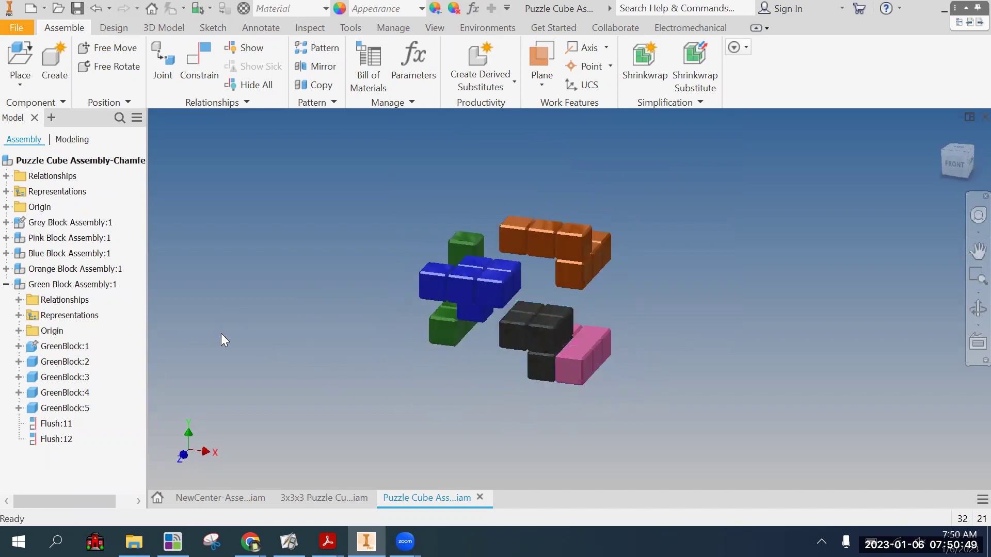
key(alt)
scroll(495, 400, down, 5)
scroll(468, 394, up, 4)
middle_drag(461, 392, 476, 343)
click(450, 272)
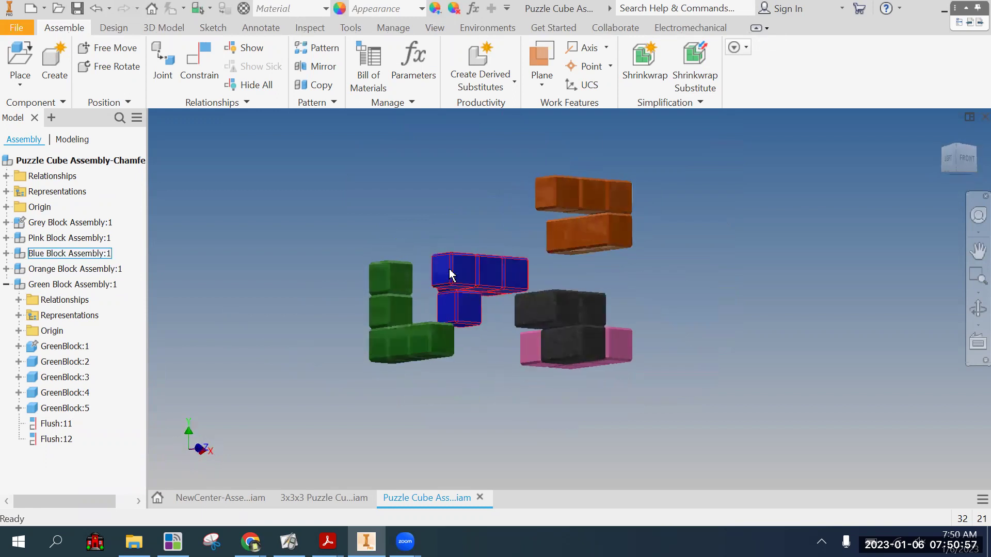
click(406, 276)
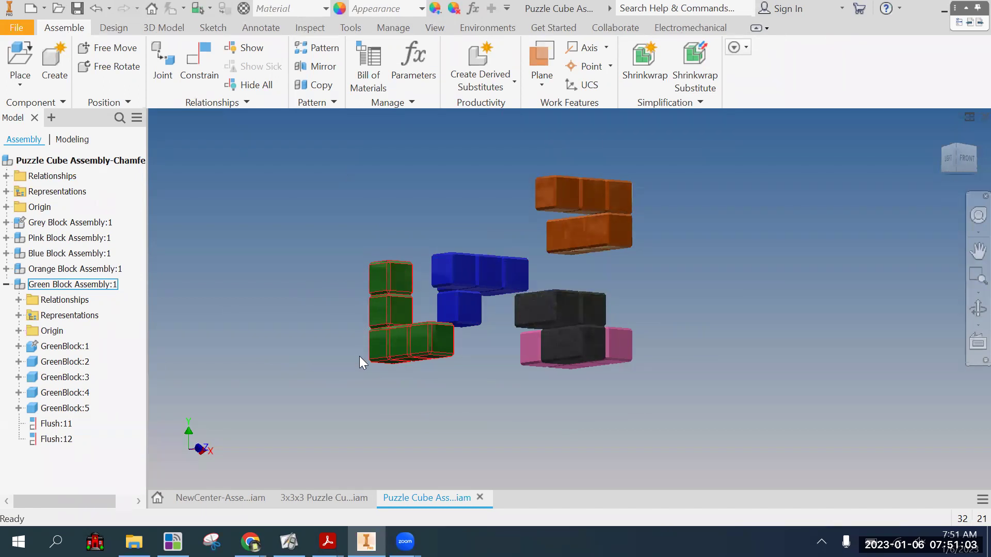
click(557, 386)
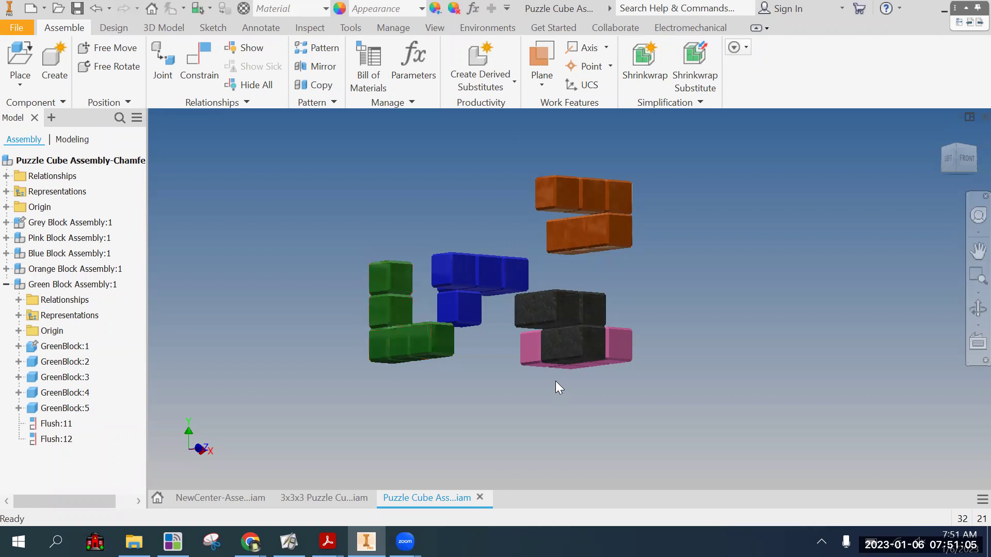
drag(634, 407, 597, 382)
click(588, 368)
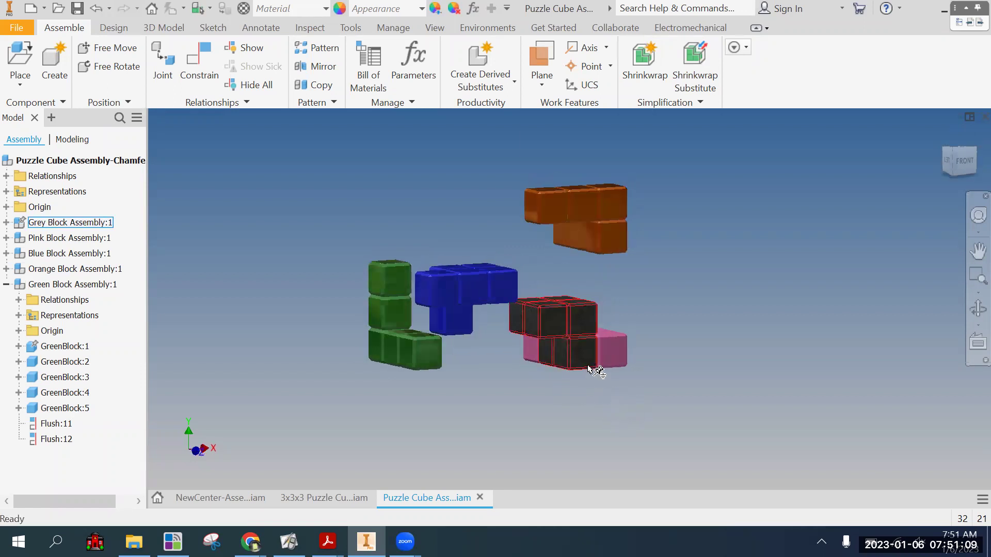
Undo the Flush:13 deletion and the recent moves of the green and blue pieces
key(ctrl+z)
key(ctrl+z)
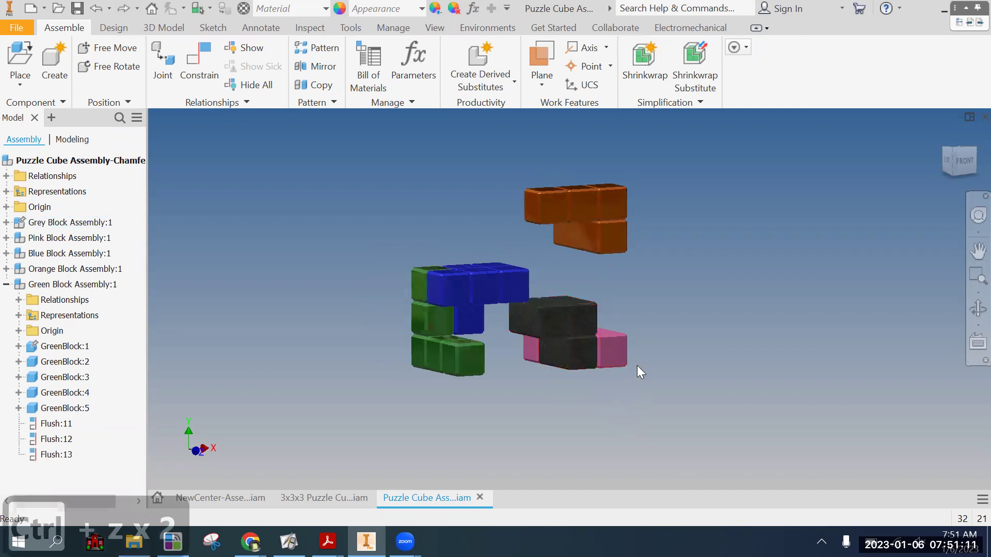
key(ctrl+z)
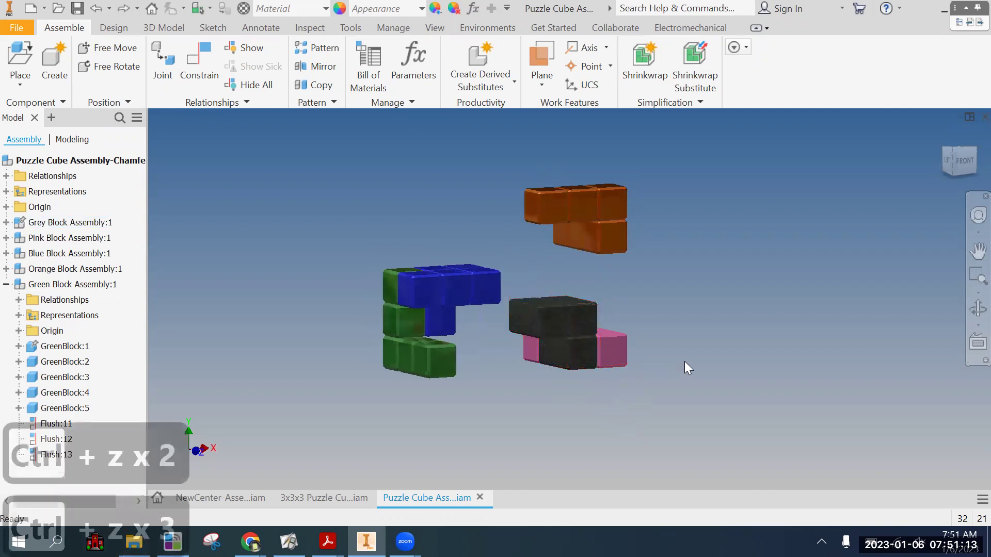
key(ctrl+z)
key(ctrl+z)
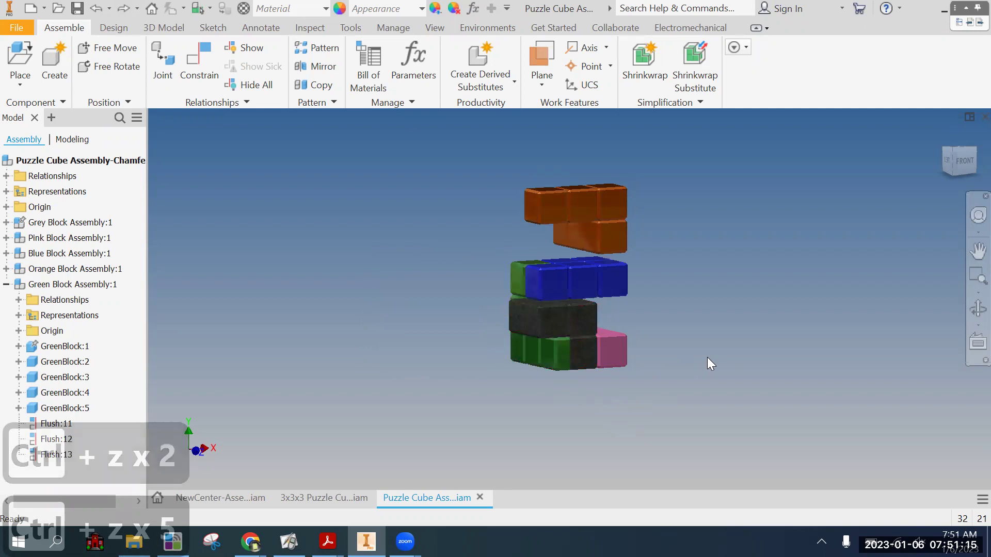
Move the blue and orange pieces back against the others to close the puzzle cube, and adjust the green piece's position
shift+middle_drag(692, 348, 569, 343)
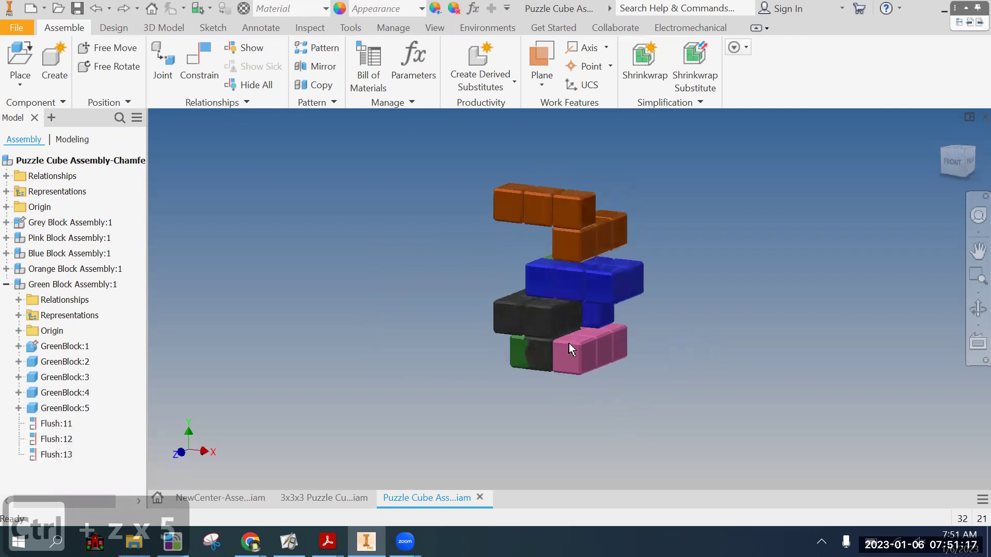
click(600, 297)
drag(600, 298, 580, 295)
shift+middle_drag(548, 425, 676, 428)
drag(655, 249, 667, 326)
shift+middle_drag(729, 347, 565, 326)
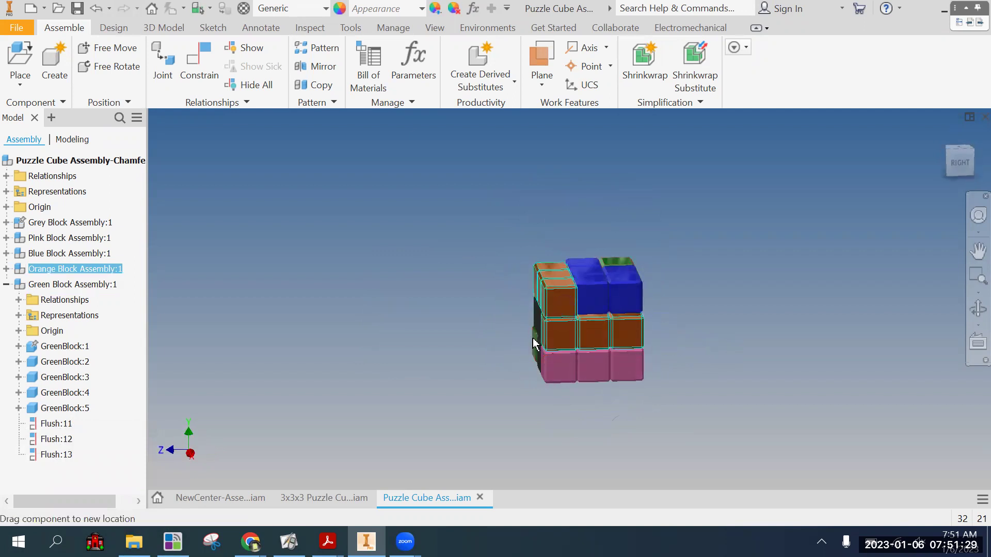
shift+middle_drag(465, 356, 809, 354)
scroll(669, 359, down, 3)
mouse_move(550, 330)
mouse_down()
mouse_move(528, 329)
mouse_move(543, 336)
mouse_up()
shift+middle_drag(694, 331, 532, 342)
middle_drag(524, 305, 390, 320)
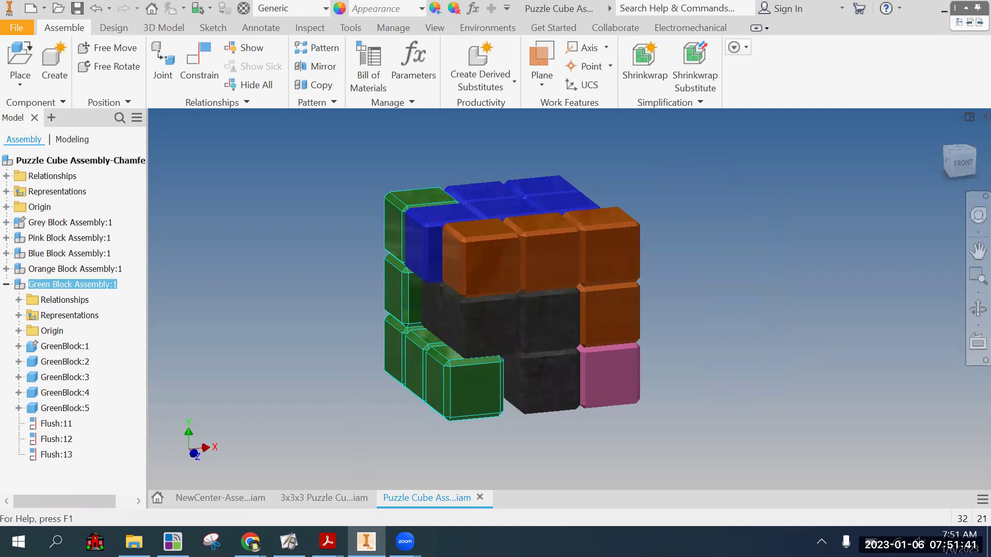
Switch to the P1FoE spreadsheet in Chrome and open the Puzzle Cube Project link for 1/6
mouse_move(250, 542)
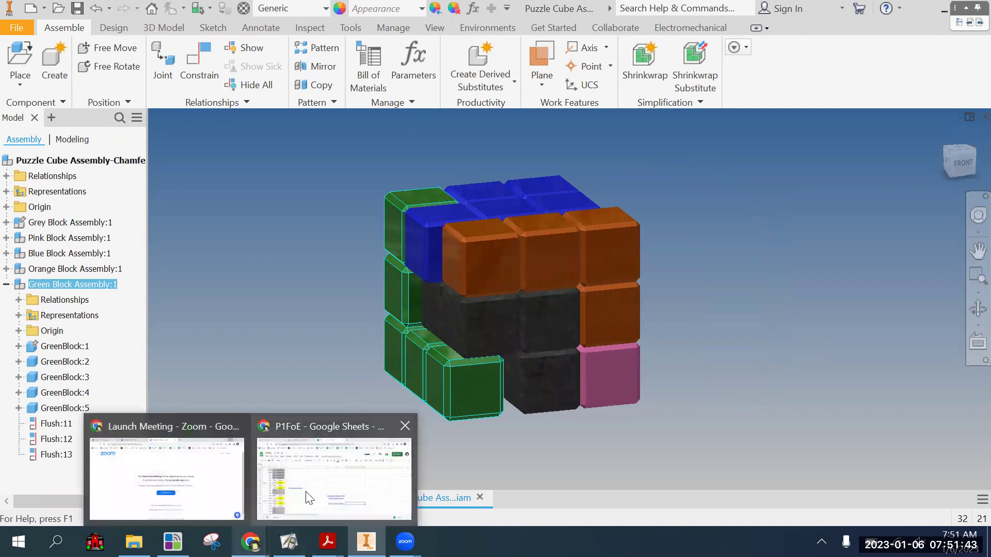
click(374, 449)
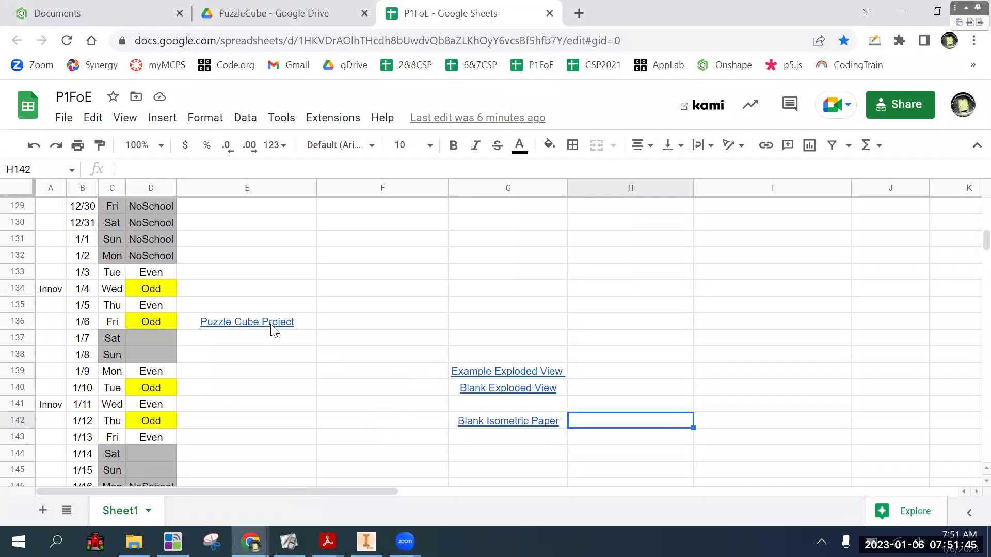
mouse_move(274, 331)
click(278, 354)
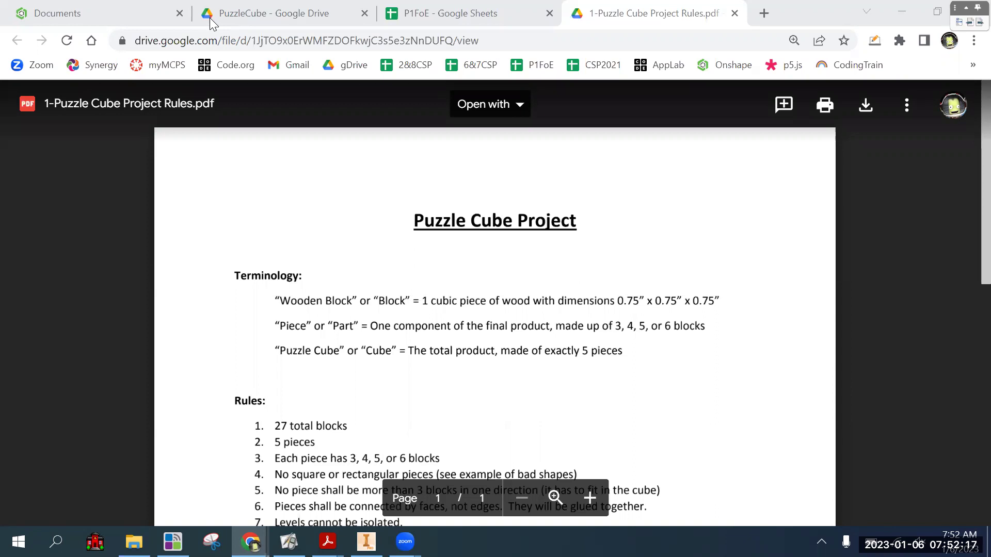
Read the Terminology section of the Puzzle Cube Project rules, highlighting its three definitions
scroll(515, 301, down, 3)
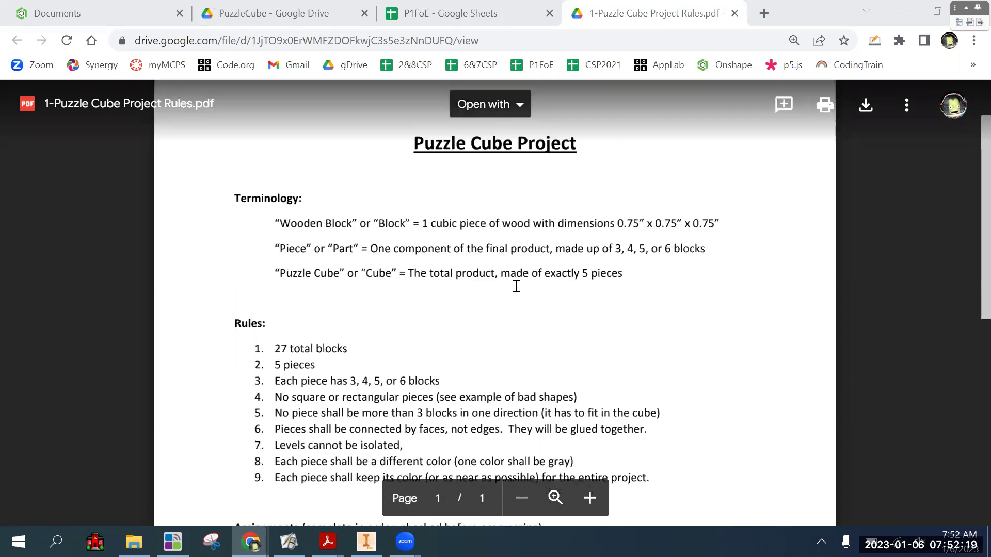
drag(633, 274, 451, 230)
drag(392, 214, 286, 216)
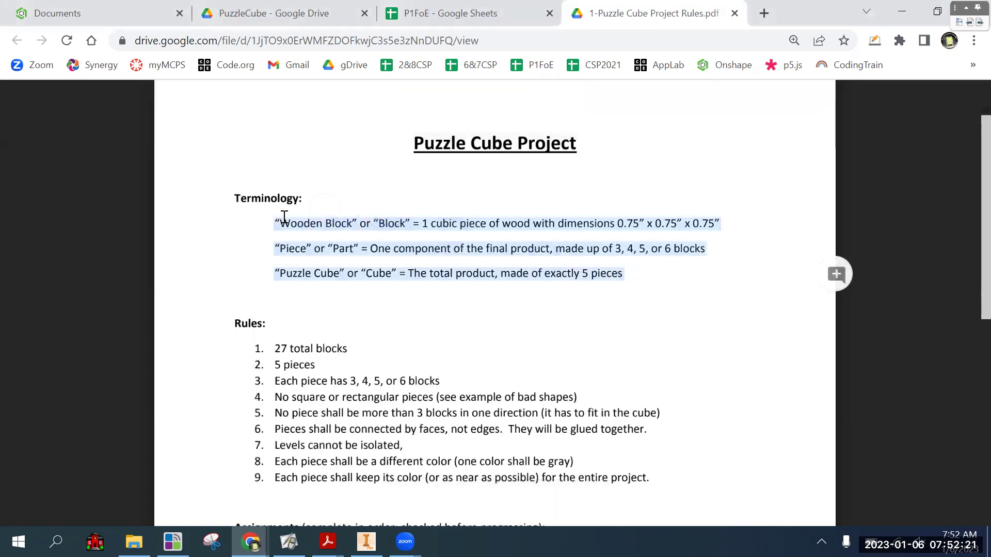
click(540, 254)
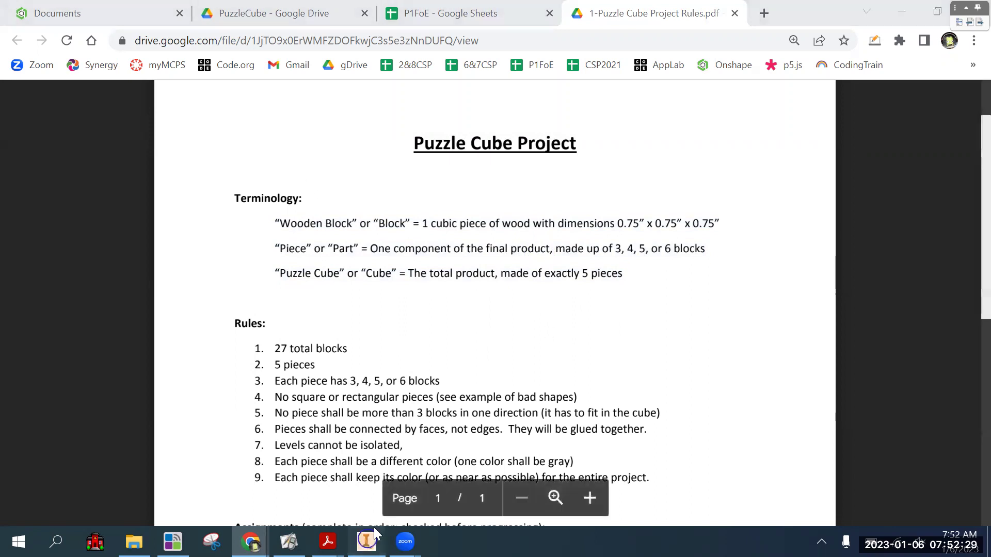
Switch to Inventor and pull the green, blue and orange pieces of the puzzle cube apart
click(366, 541)
drag(418, 200, 361, 210)
drag(455, 209, 473, 169)
drag(537, 247, 681, 346)
middle_drag(681, 346, 679, 399)
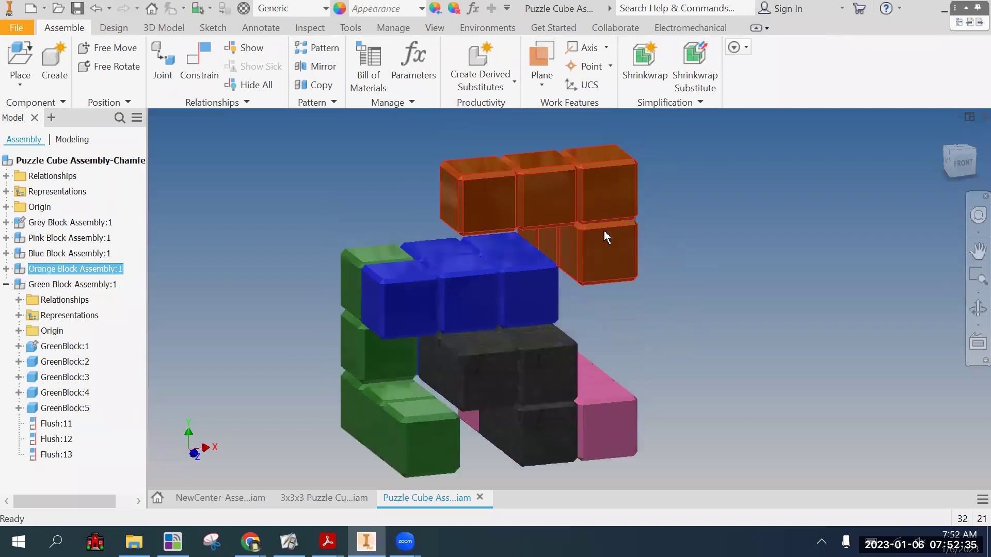
Bring the orange and blue pieces back together with the rest of the puzzle cube
shift+middle_drag(743, 336, 468, 325)
drag(469, 286, 472, 380)
drag(546, 308, 473, 307)
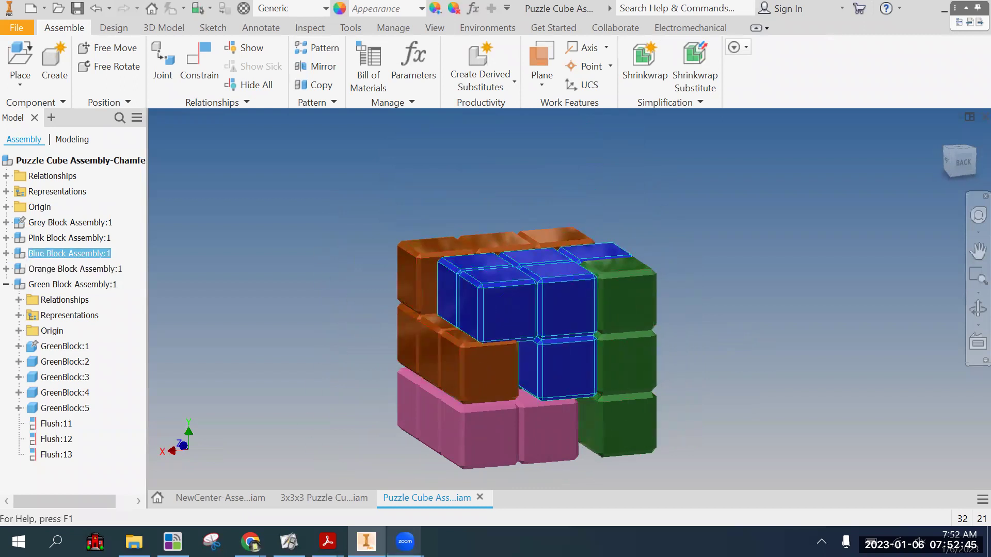
Return to the project rules in Chrome and highlight the "Puzzle Cube" definition and the "Piece" or "Part" term
key(alt+Tab)
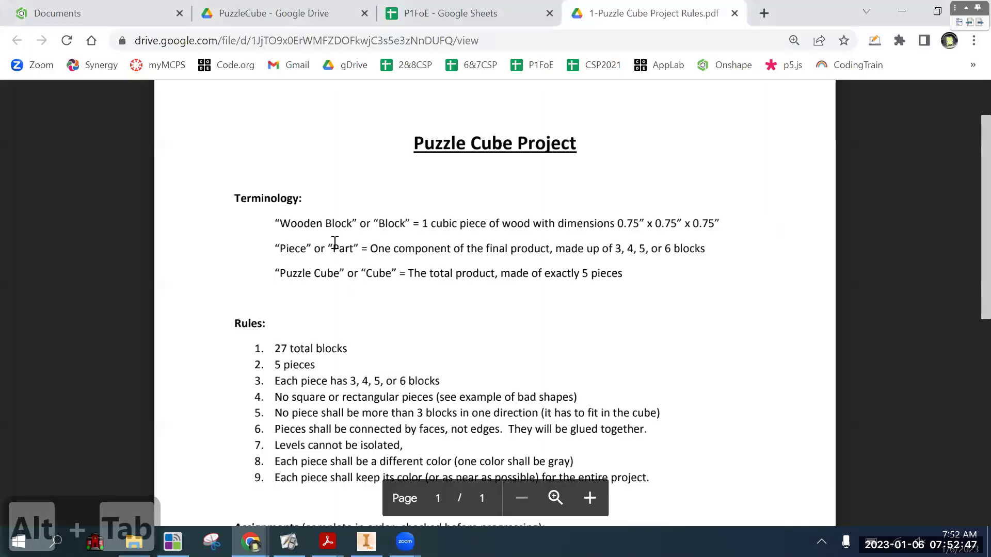
drag(292, 273, 617, 288)
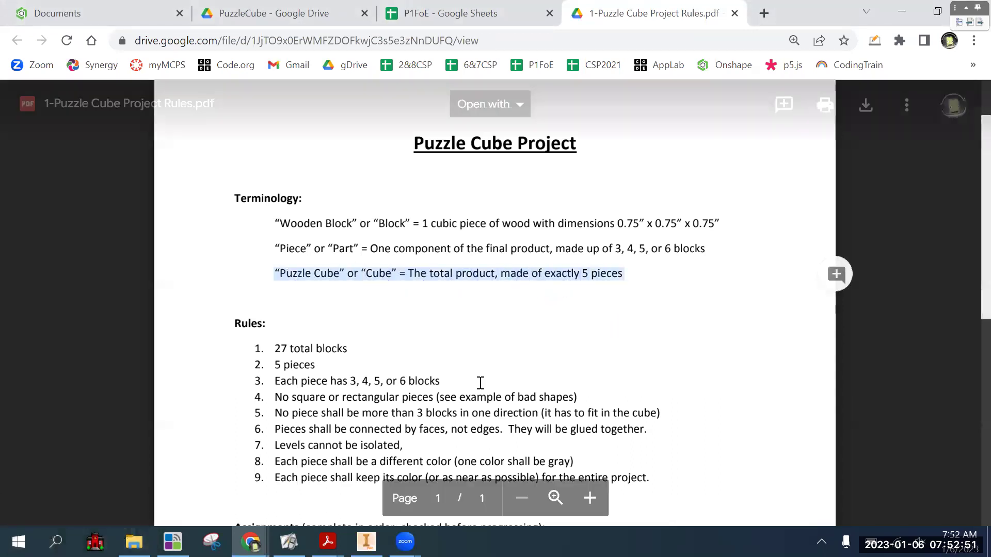
click(334, 272)
drag(270, 250, 350, 243)
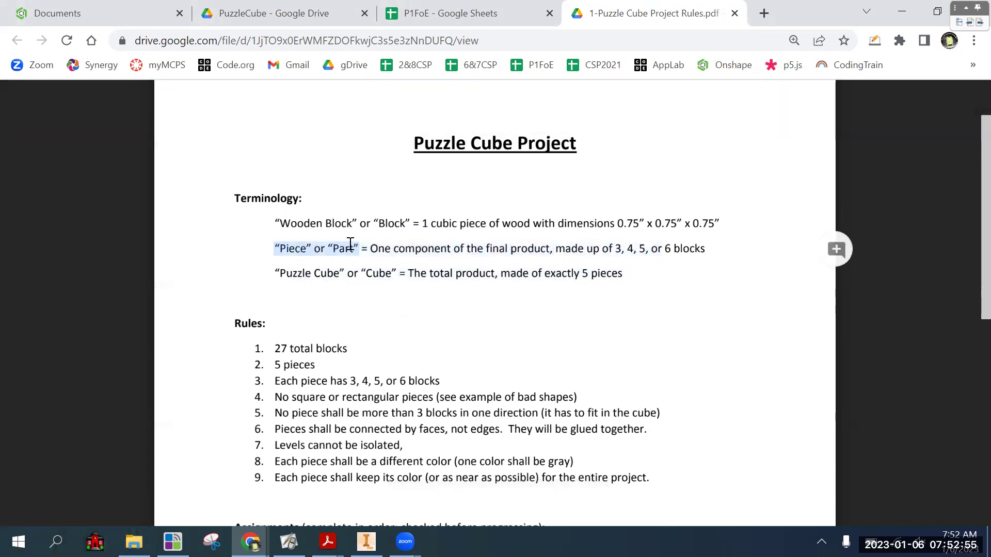
Switch to Inventor, pull the orange piece upward and the blue and green pieces away from the cube, and select the pink piece
key(alt+Tab)
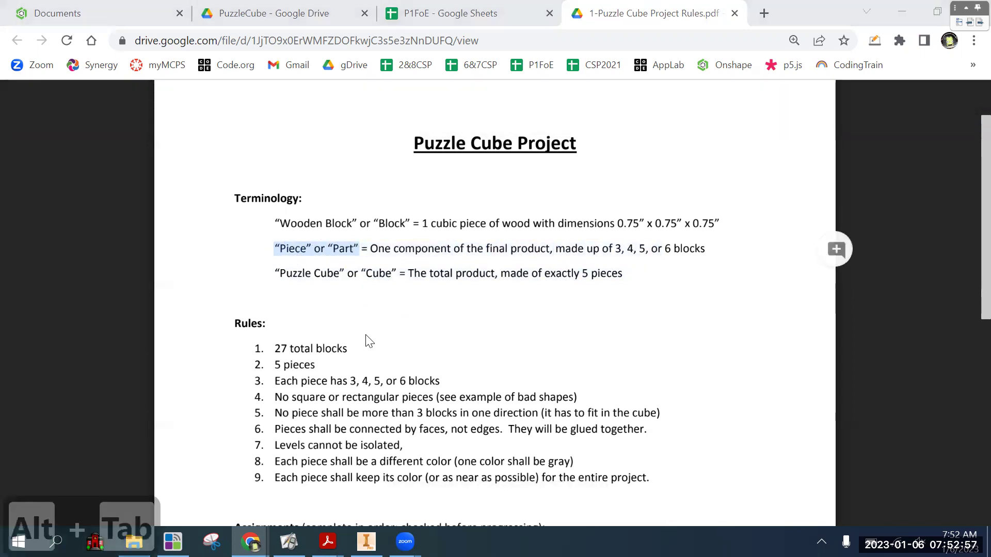
drag(418, 252, 387, 259)
drag(294, 259, 340, 157)
drag(640, 347, 794, 337)
click(487, 453)
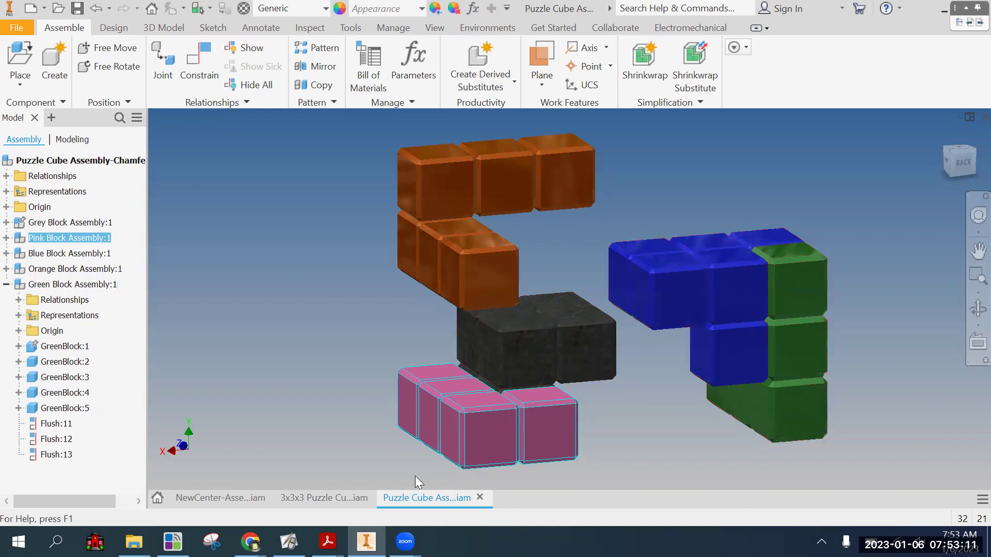
Return to the project rules in Chrome and highlight the "Wooden Block" or "Block" definition
key(alt+Tab)
drag(277, 222, 541, 227)
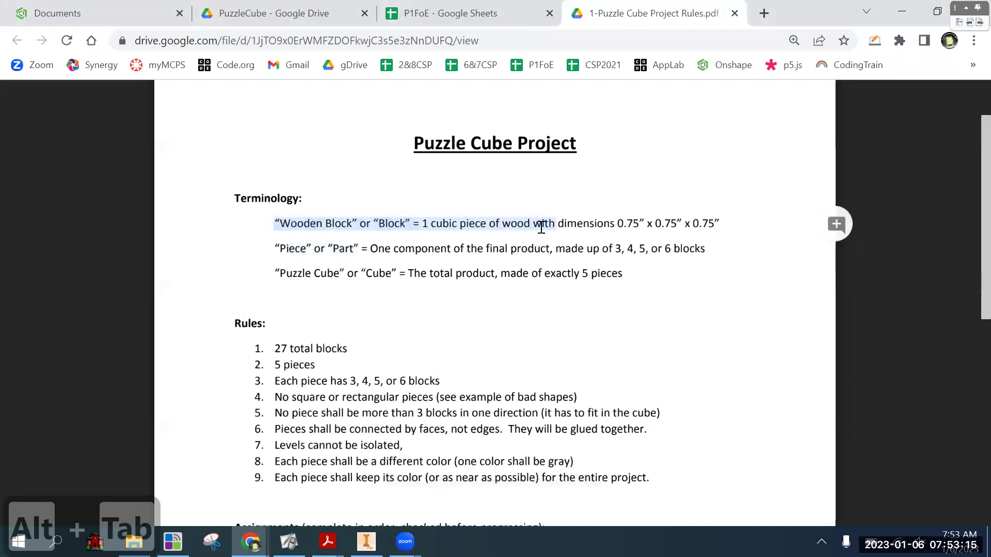
click(597, 225)
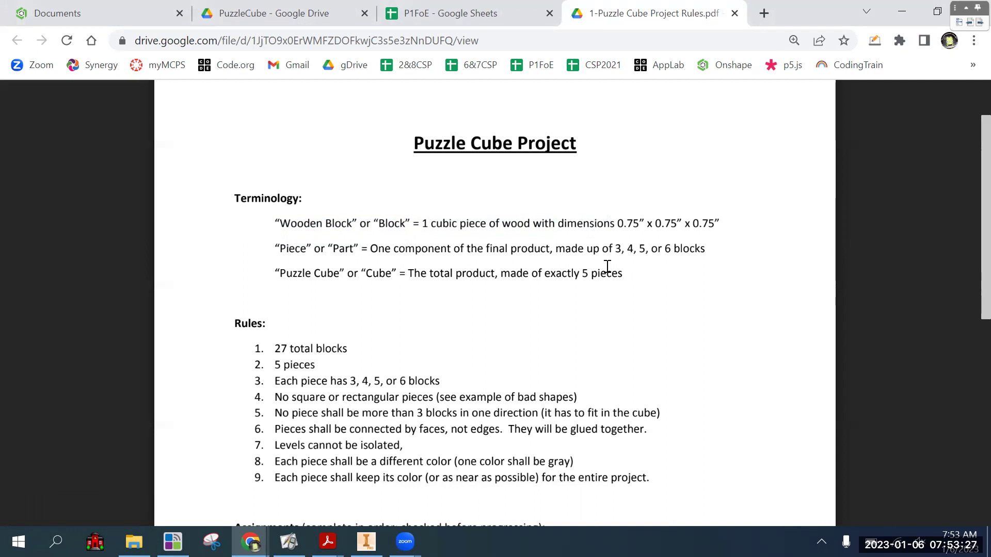
Switch to Inventor, move the orange, blue and green pieces farther from the cube, and select the grey piece
key(alt+Tab)
drag(447, 177, 448, 131)
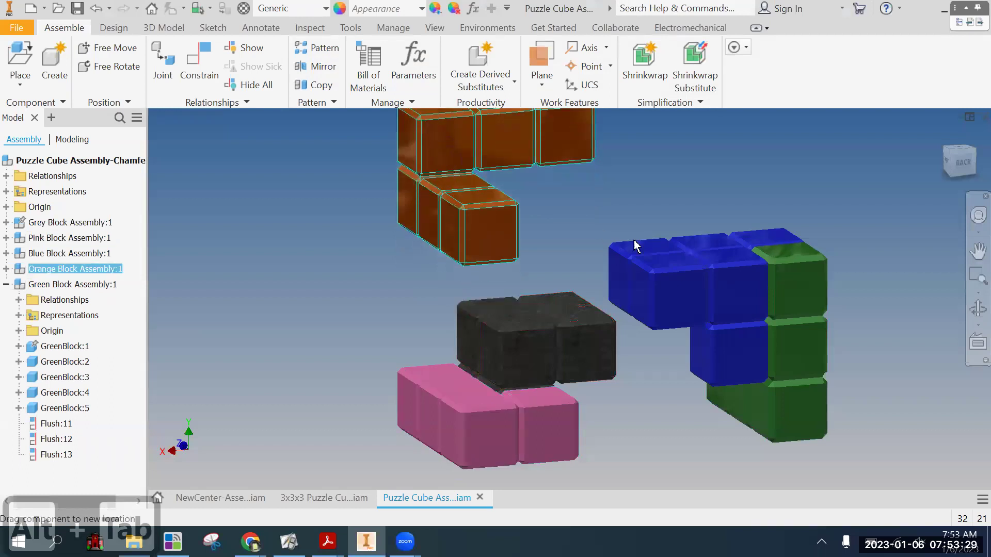
drag(796, 301, 856, 295)
drag(462, 449, 370, 429)
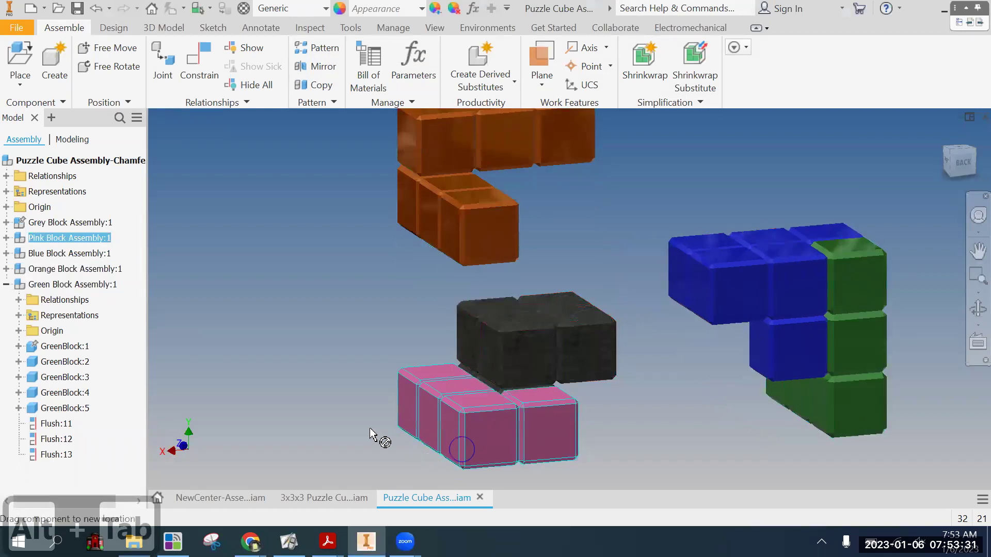
click(571, 358)
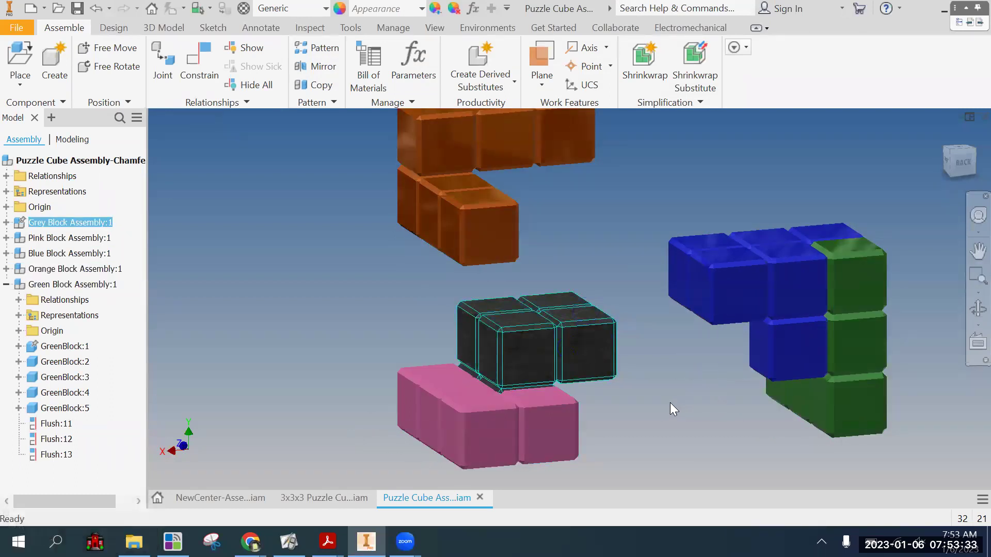
Return to the project rules in Chrome and highlight the "Cube" term, the Rules heading and the "27 total blocks" rule
key(alt+Tab)
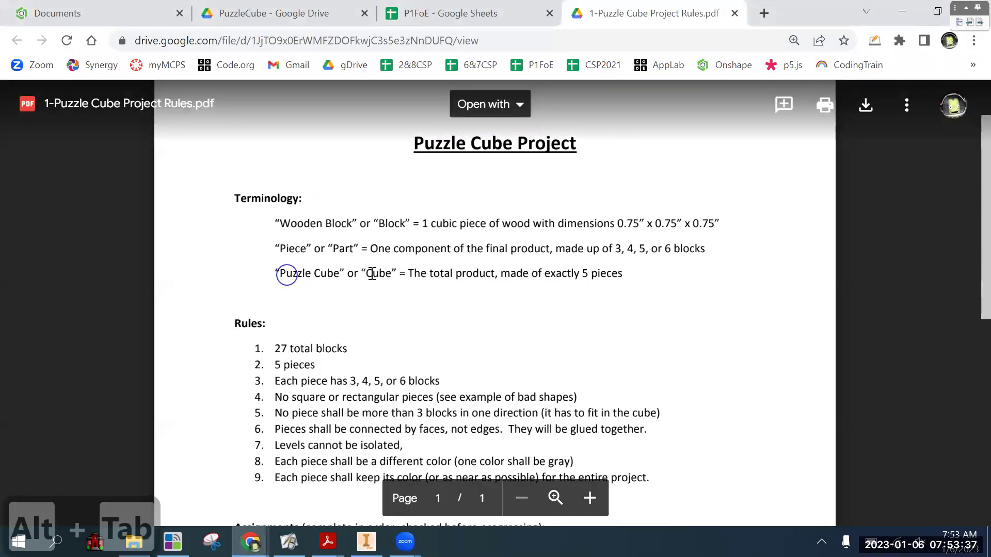
drag(371, 274, 397, 274)
click(503, 305)
scroll(503, 295, down, 3)
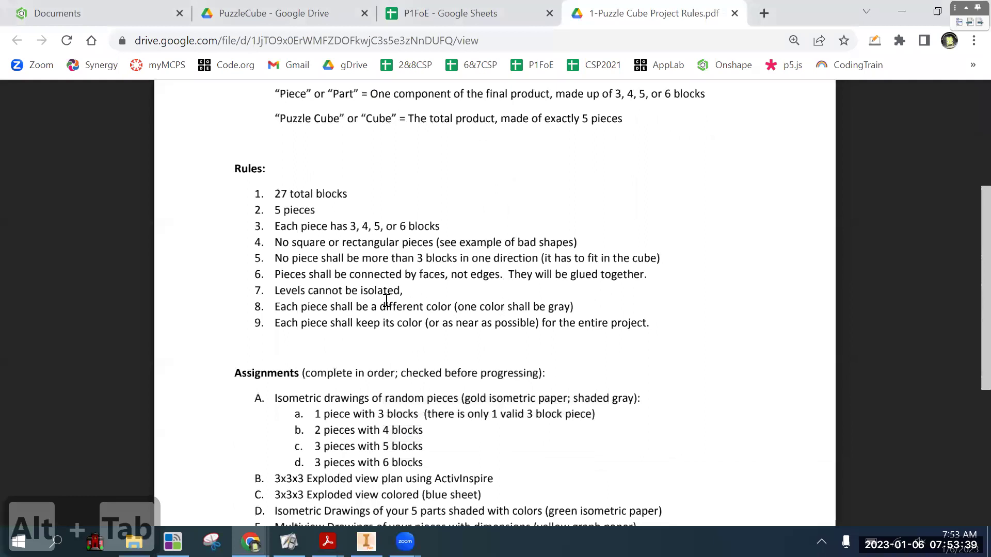
double_click(243, 171)
click(259, 237)
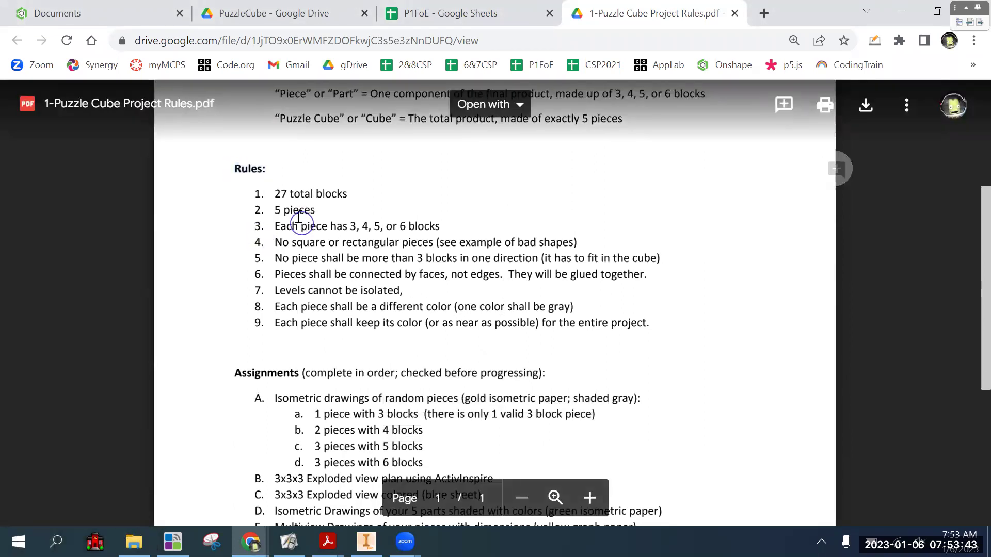
drag(263, 194, 347, 192)
Switch to Inventor, bring the orange, blue and green pieces back together into a closed cube, and view its other faces
key(alt+Tab)
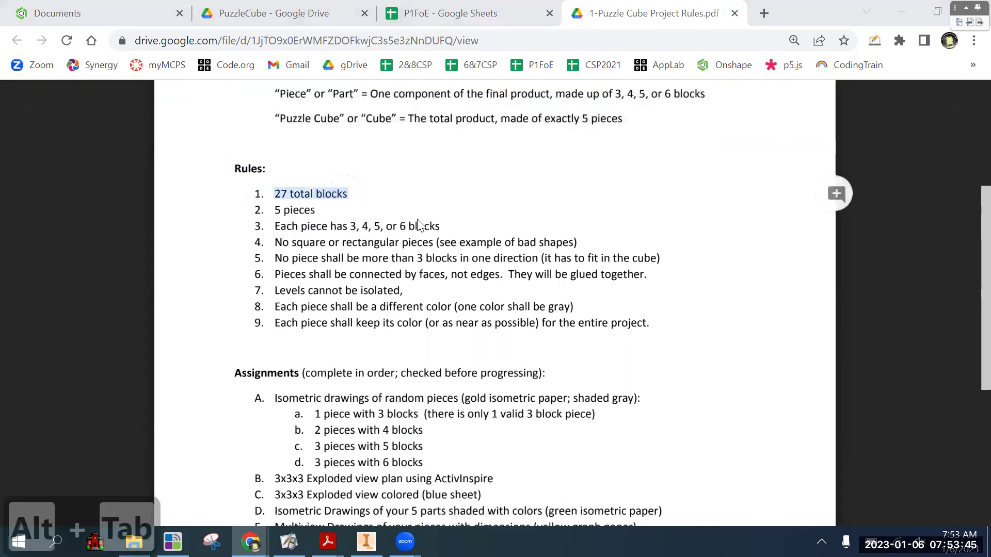
drag(480, 215, 462, 402)
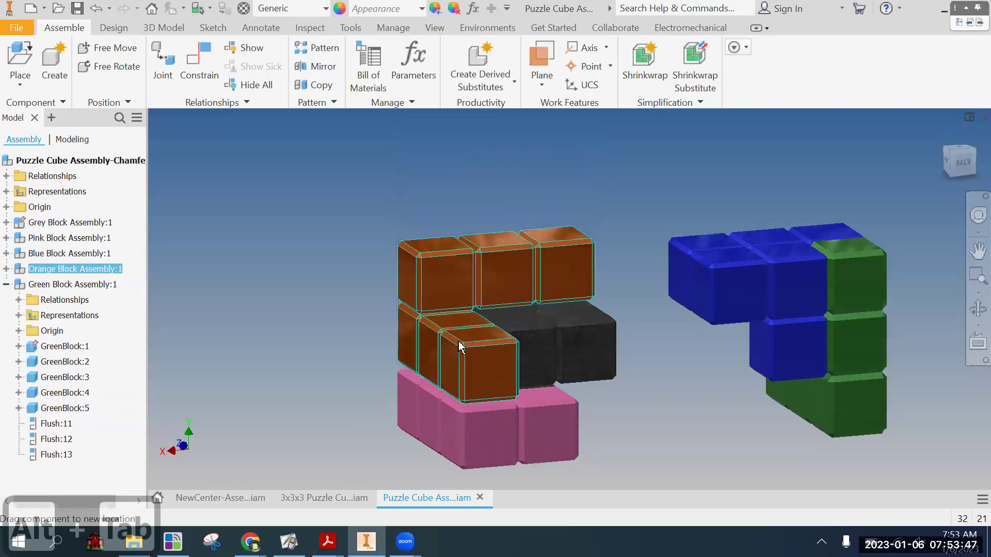
drag(813, 288, 552, 306)
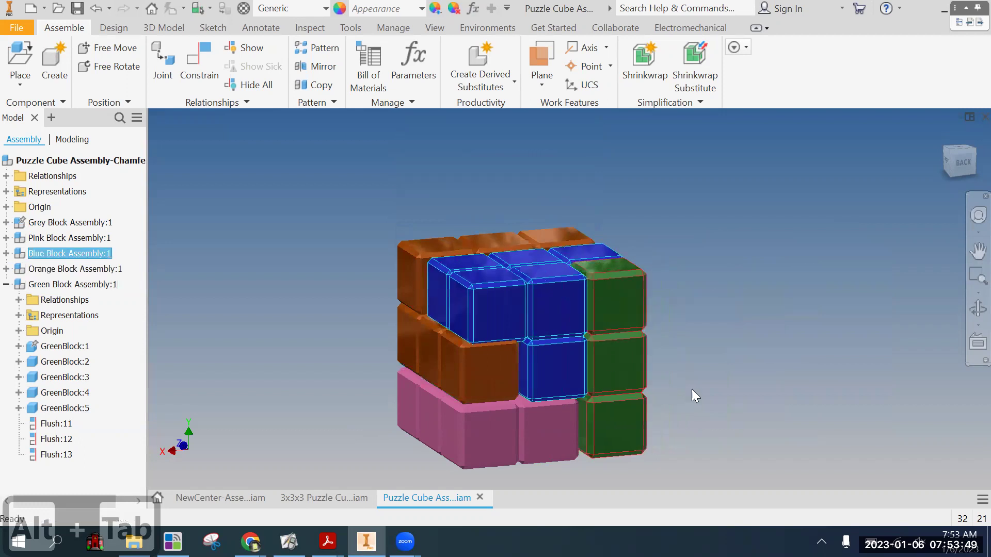
middle_drag(715, 337, 726, 311)
drag(745, 329, 501, 338)
middle_drag(500, 333, 478, 353)
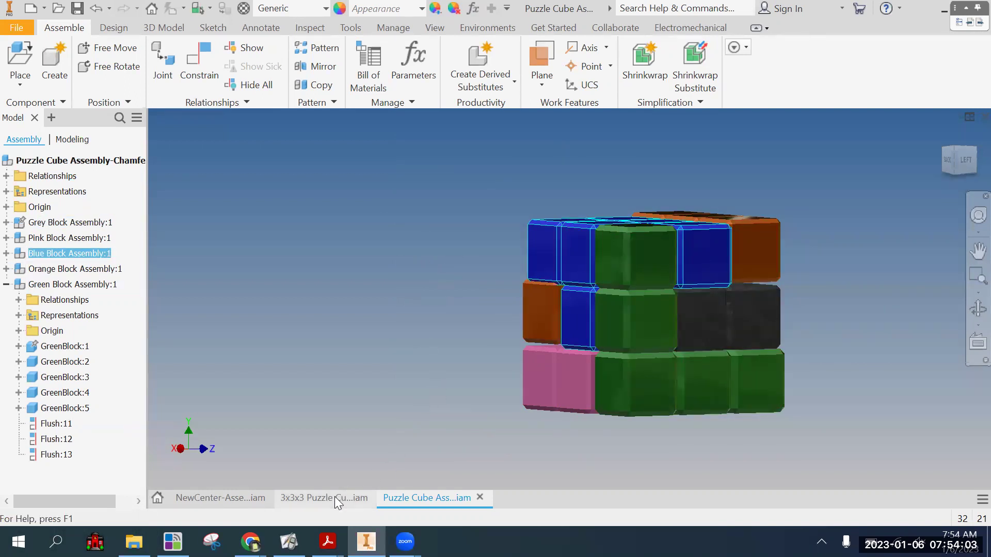
Switch to the NewCenter assembly and try to pull the orange piece out of the cube
click(236, 499)
middle_drag(379, 377, 270, 381)
drag(416, 256, 357, 269)
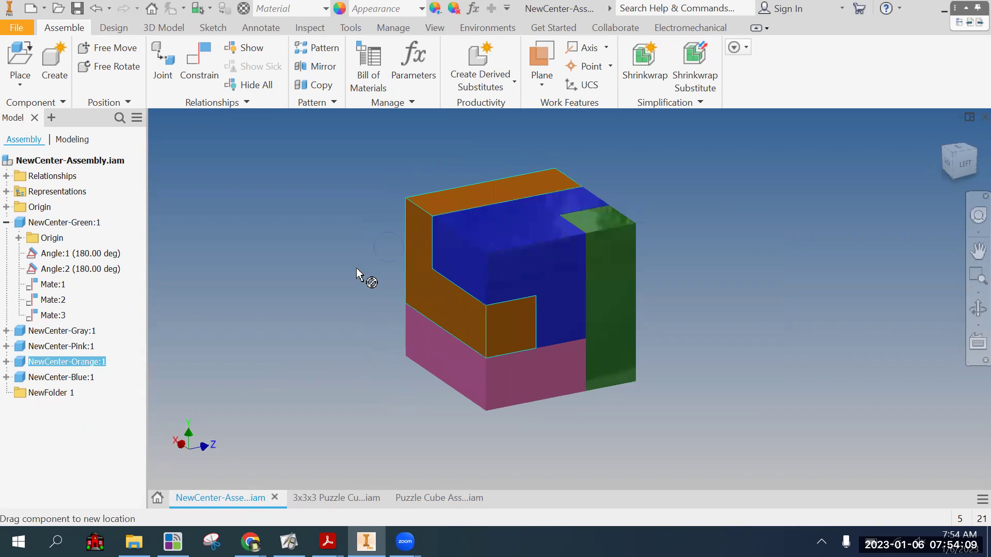
click(402, 297)
Delete the orange piece's Mate:12 constraint and move the piece away from the rest of the NewCenter cube
click(6, 362)
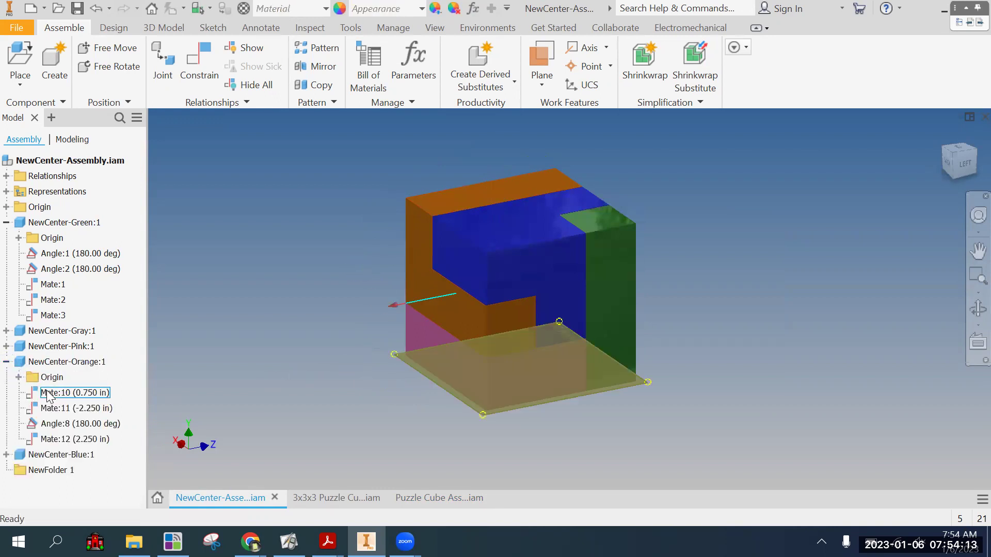
right_click(55, 440)
click(89, 356)
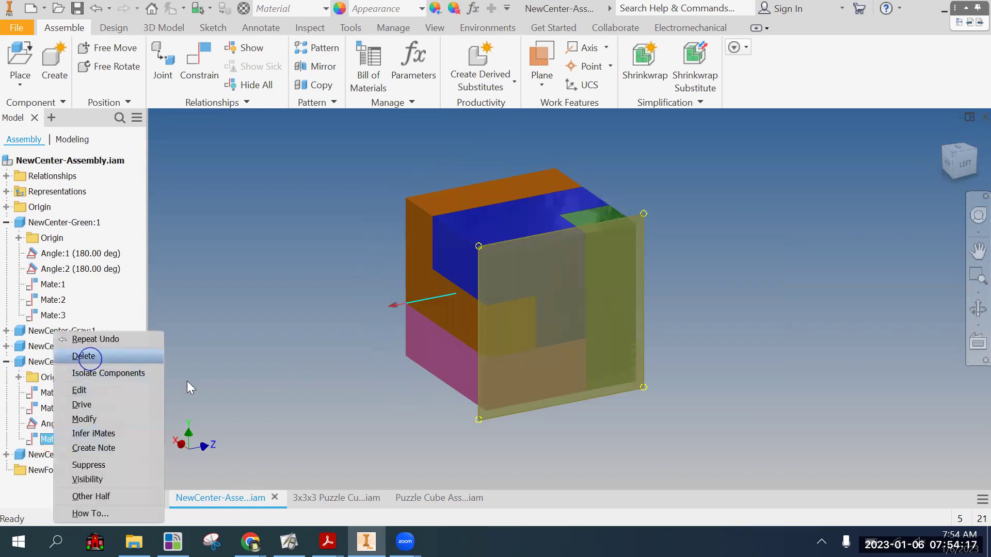
key(Delete)
drag(414, 272, 334, 268)
shift+middle_drag(310, 411, 390, 410)
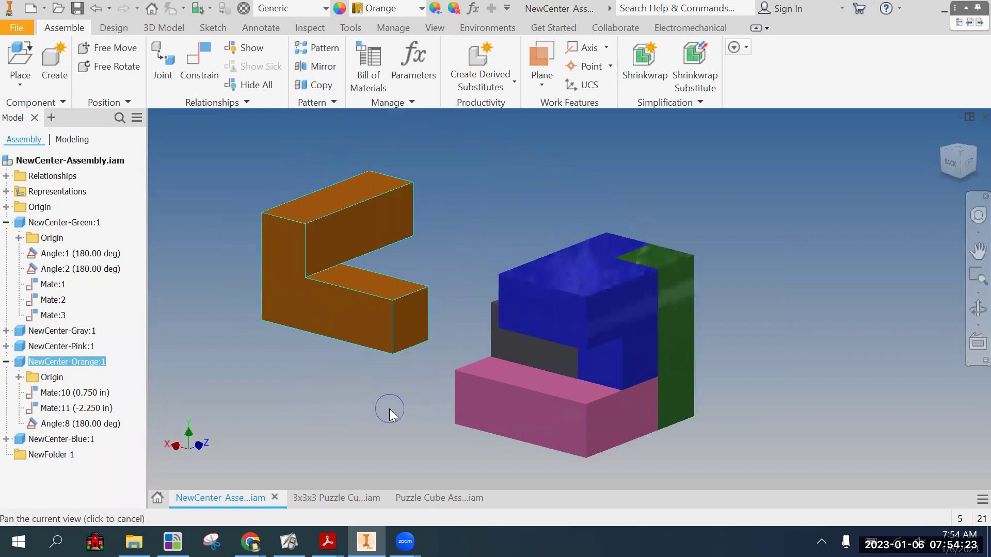
Return to the Puzzle Cube assembly and pull its pieces partly apart, viewing the cube from other sides
click(436, 498)
shift+middle_drag(454, 263, 365, 269)
drag(455, 238, 428, 175)
shift+middle_drag(428, 180, 405, 412)
Return to the project rules in Chrome and highlight "27 total blocks" and the word "pieces" in rule 2
key(alt+Tab)
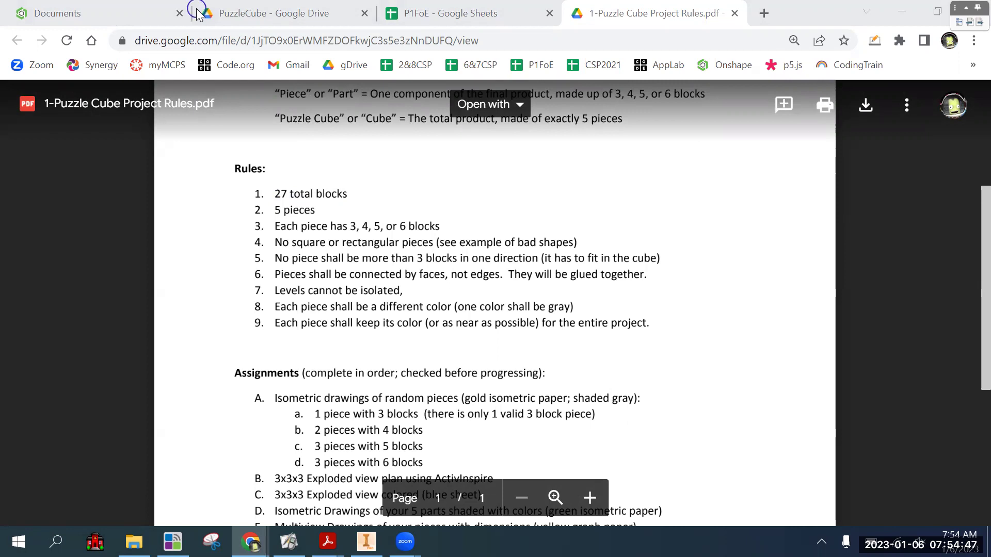
drag(276, 196, 345, 204)
click(340, 238)
double_click(299, 210)
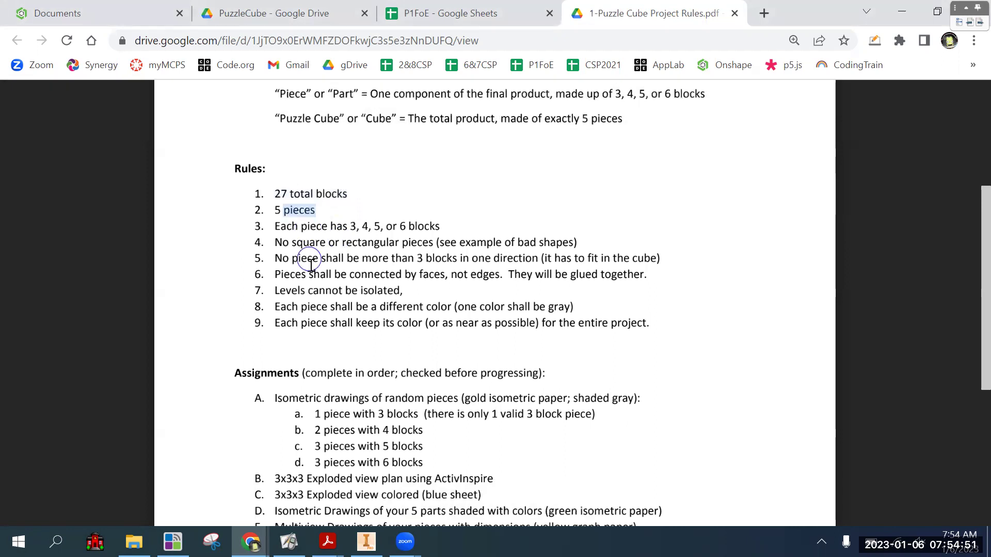
Switch to Inventor and spread the puzzle cube's individual pieces farther apart
key(alt+Tab)
key(alt+Tab)
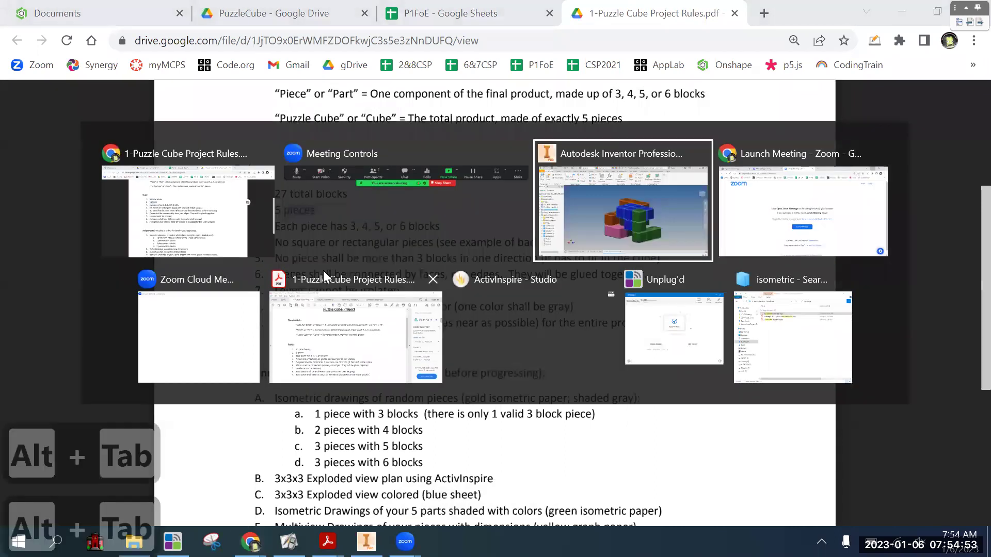
drag(526, 220, 560, 258)
drag(382, 260, 405, 155)
drag(442, 381, 418, 402)
Return to the project rules in Chrome, highlight rule 3 about blocks per piece, and look over the Assignments list
key(alt+Tab)
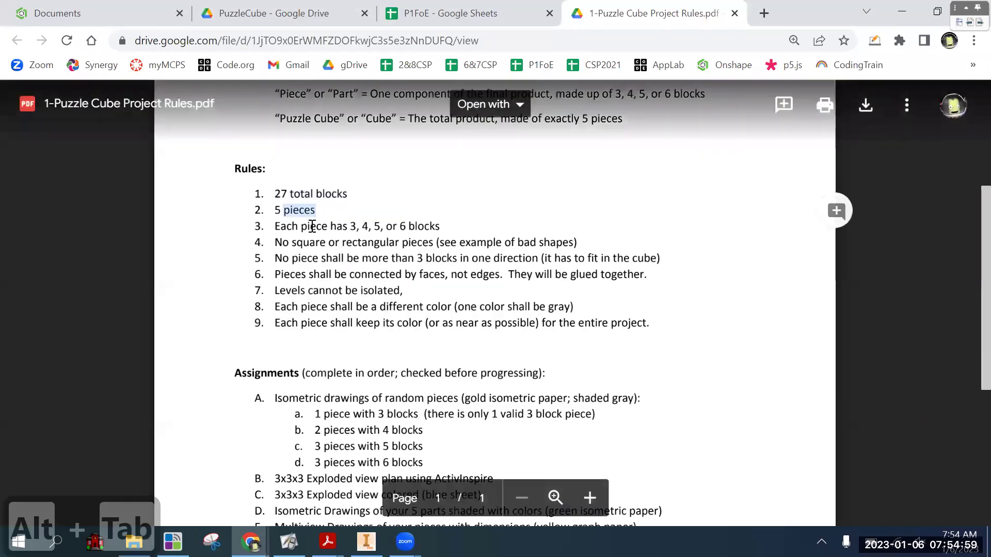
drag(295, 231, 442, 228)
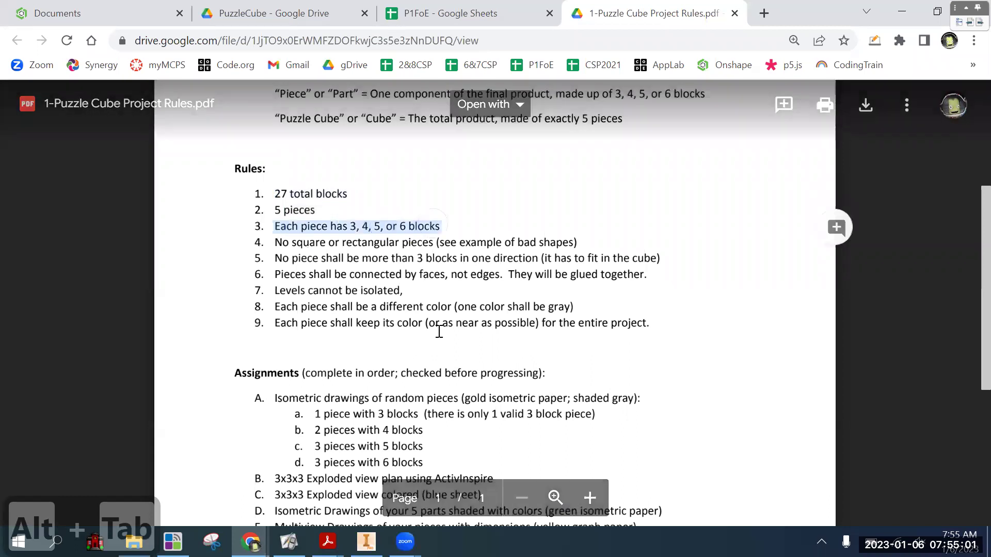
scroll(464, 286, down, 2)
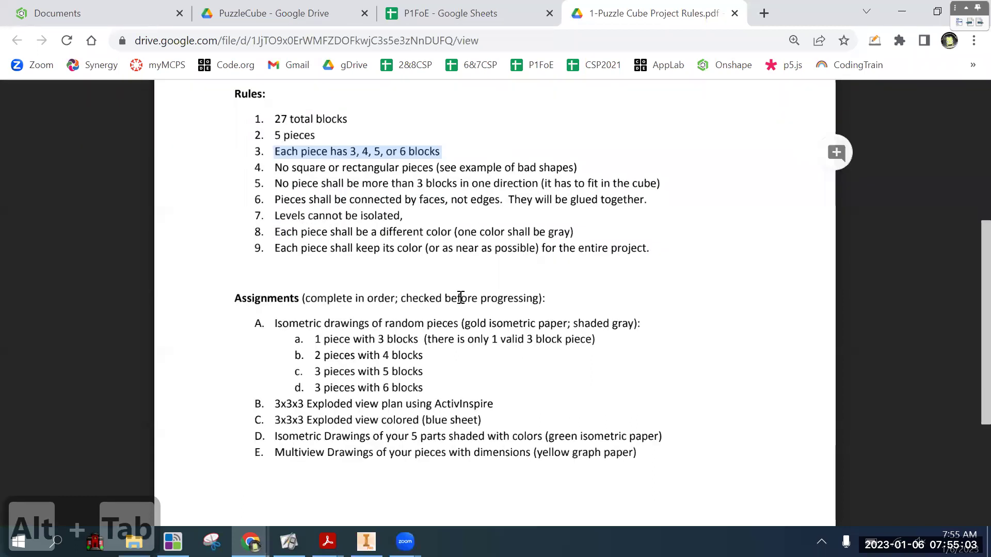
scroll(462, 304, up, 2)
scroll(691, 373, up, 2)
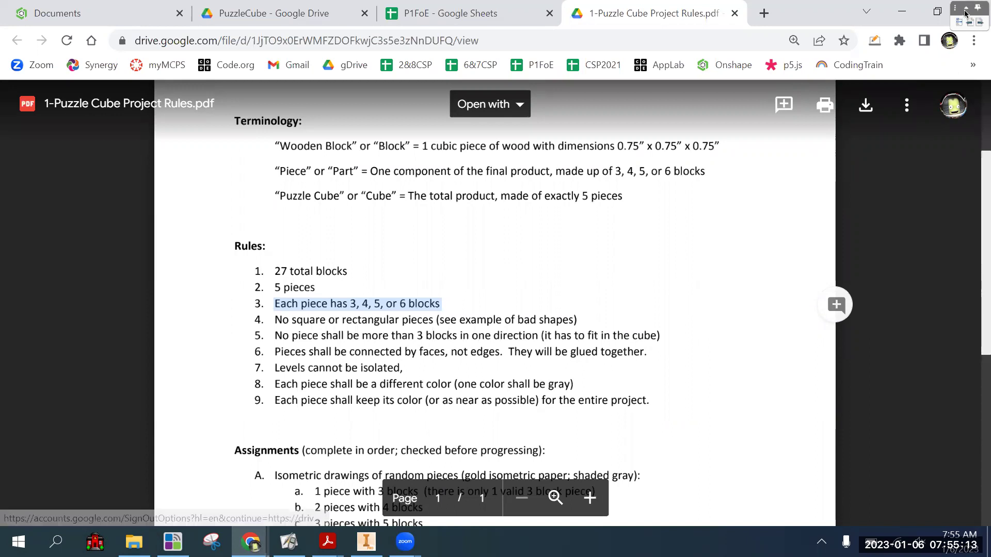
Use ActivInspire's desktop annotation tools to add a text box below the "Puzzle Cube" definition and enter "____ + ___"
key(ctrl+shift+p)
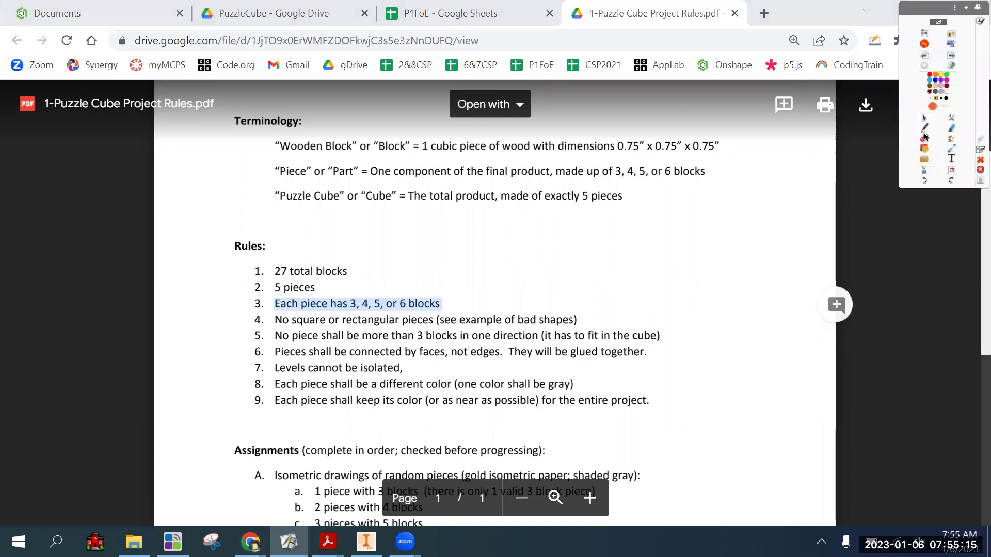
click(951, 158)
click(620, 203)
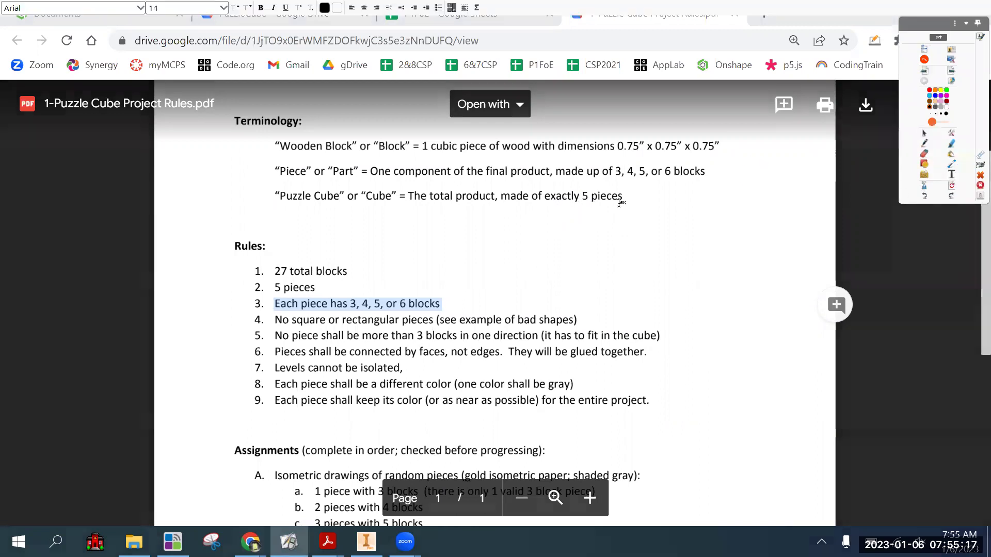
drag(712, 216, 859, 220)
drag(676, 195, 632, 188)
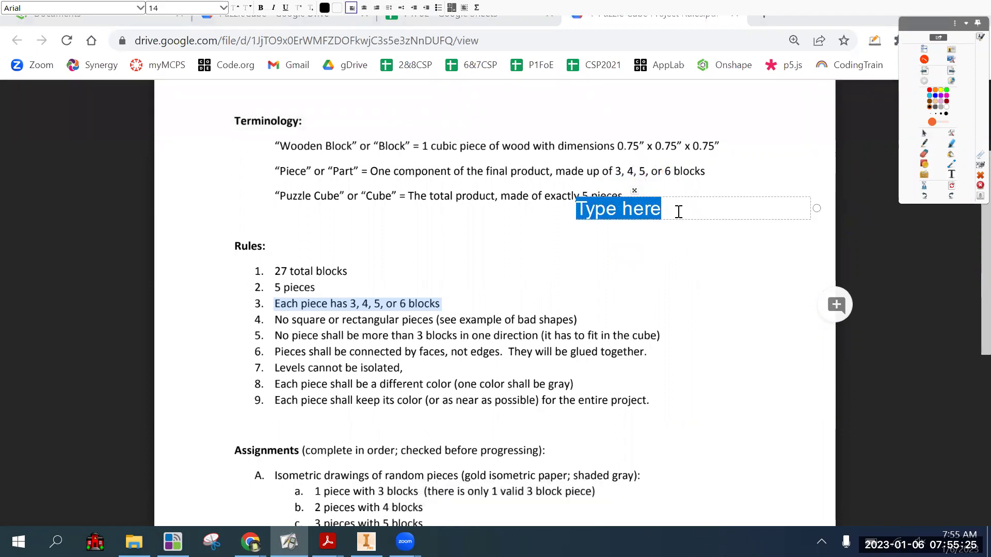
key(BackSpace)
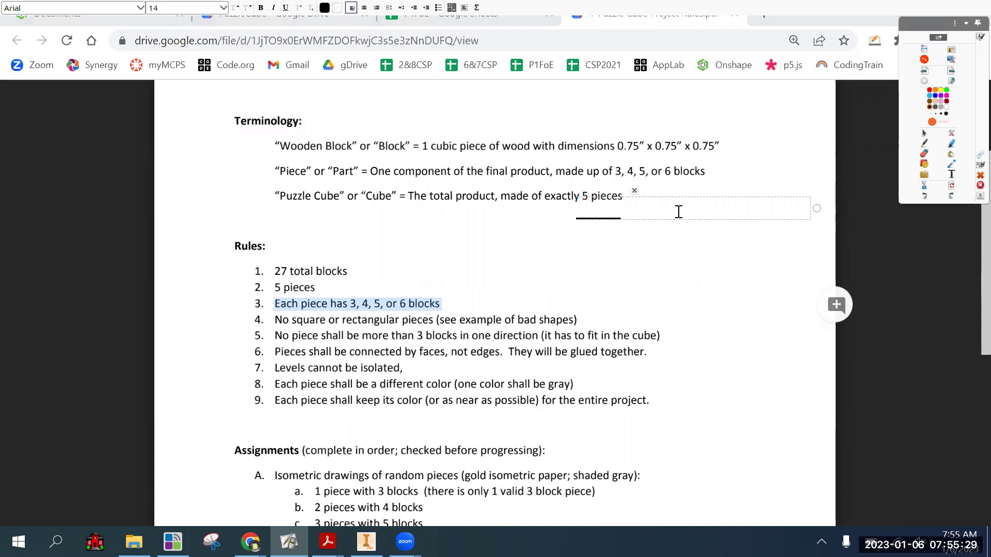
text(____ + ___)
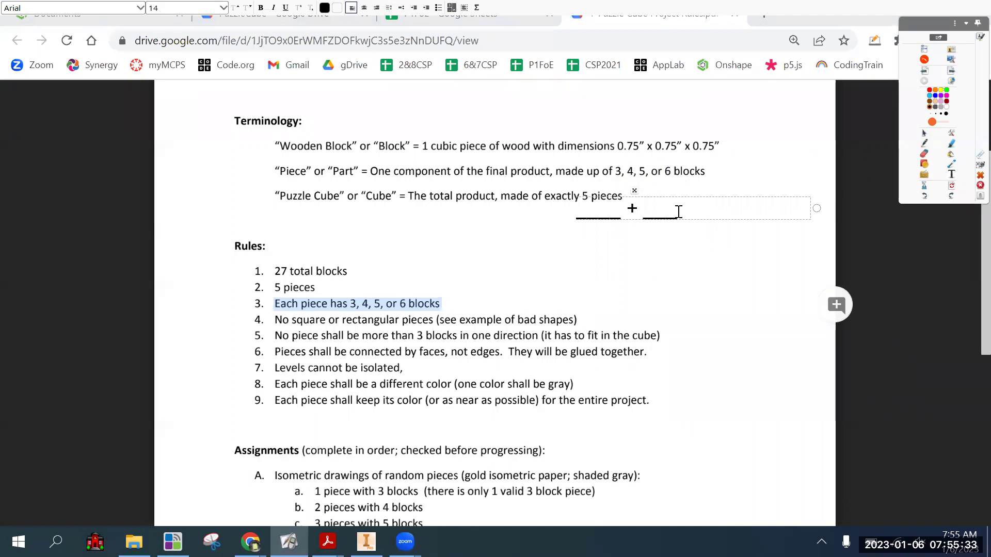